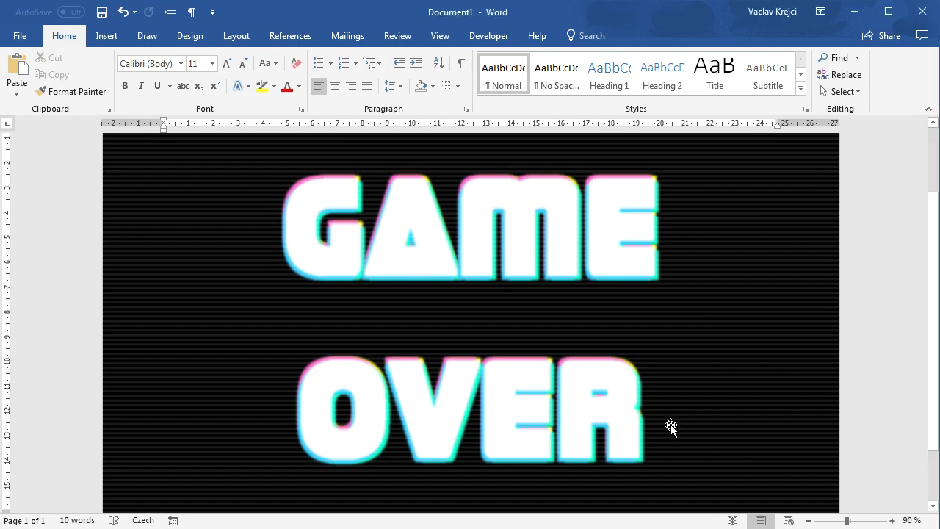
In a new blank document, draw a large text box and type GAME OVER
key("ctrl+n")
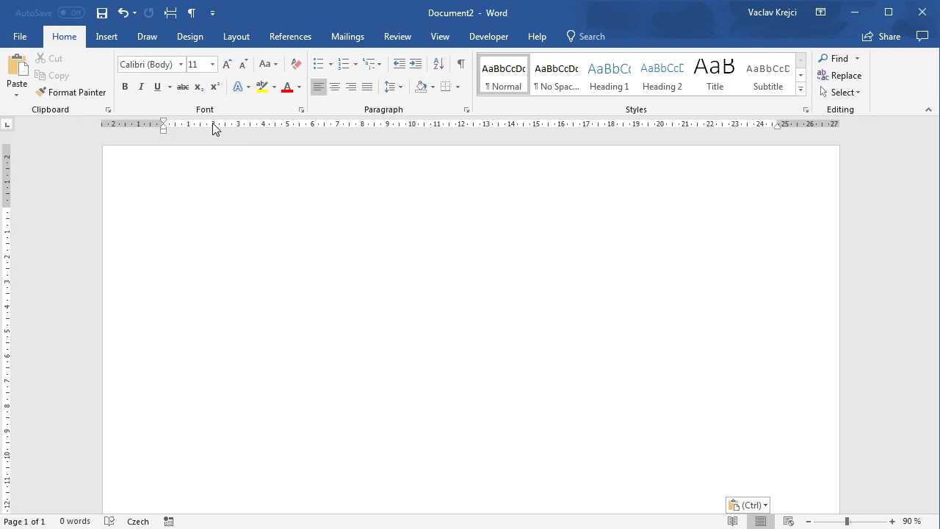
left_click(105, 39)
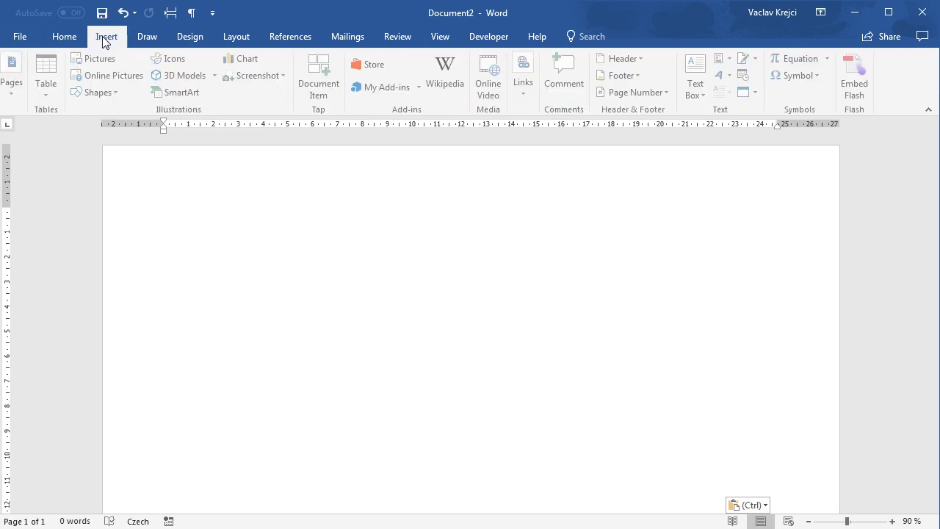
left_click(103, 94)
left_click(88, 127)
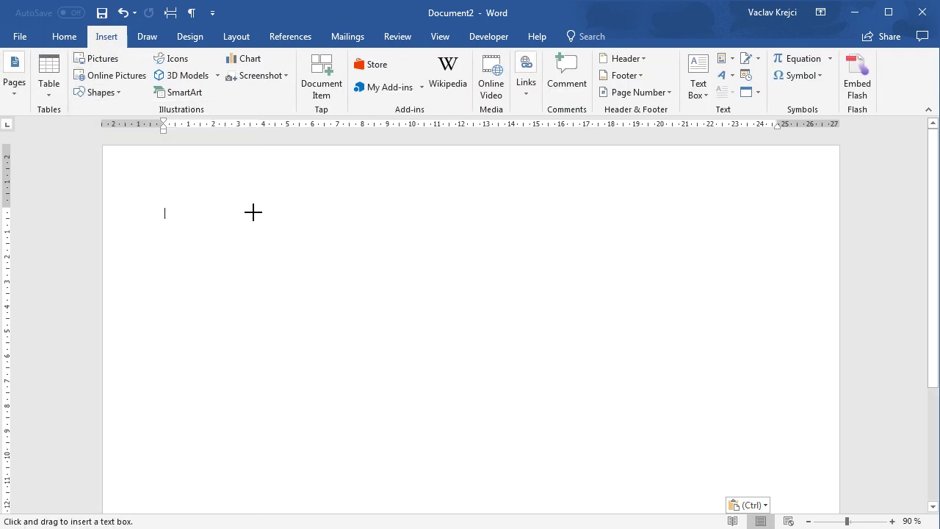
left_click_drag(250, 211, 691, 466)
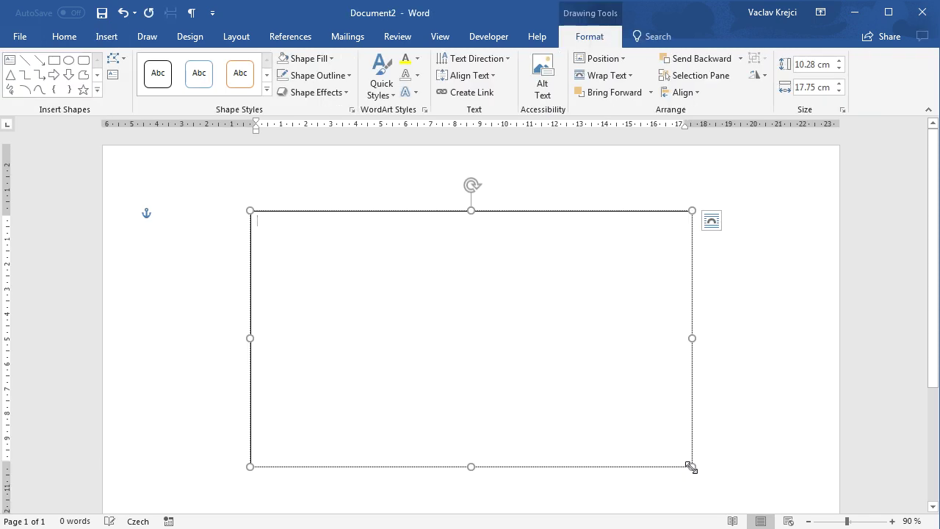
type("GAME ")
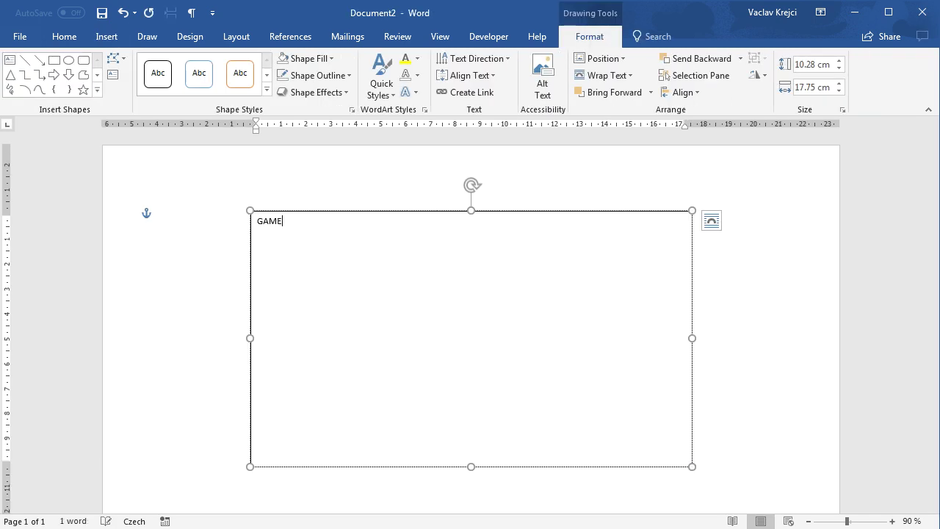
type("OVER")
Set GAME OVER to the Stormfaze font at 140 pt and enlarge the text box
key("ctrl+a")
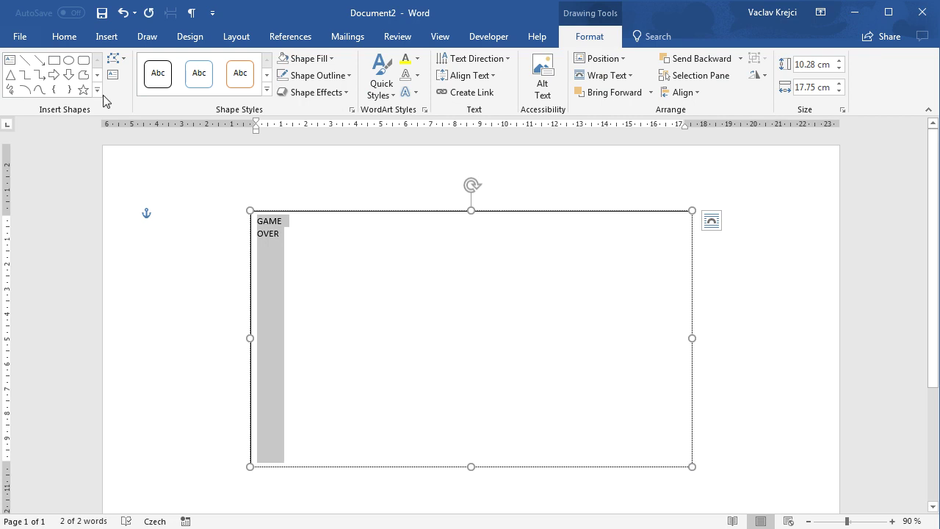
left_click(64, 36)
left_click(147, 64)
type("Stormfaze")
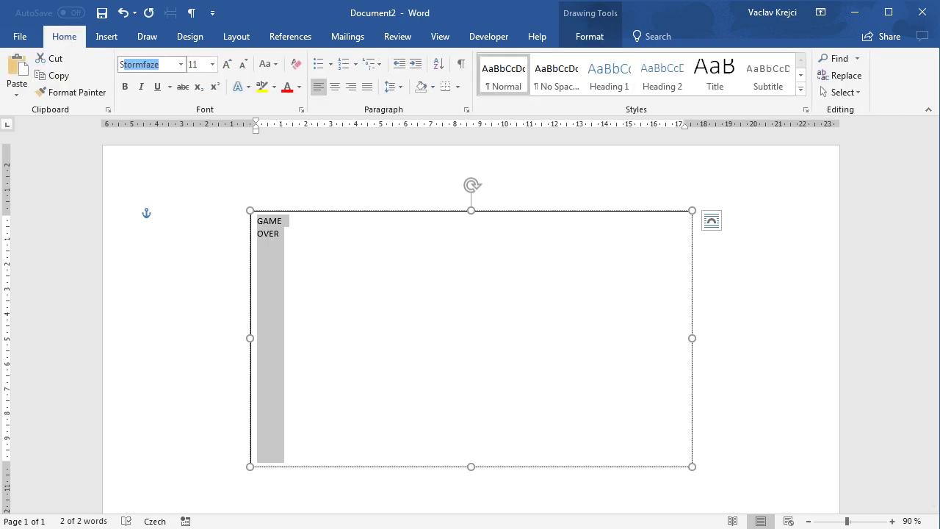
key("Return")
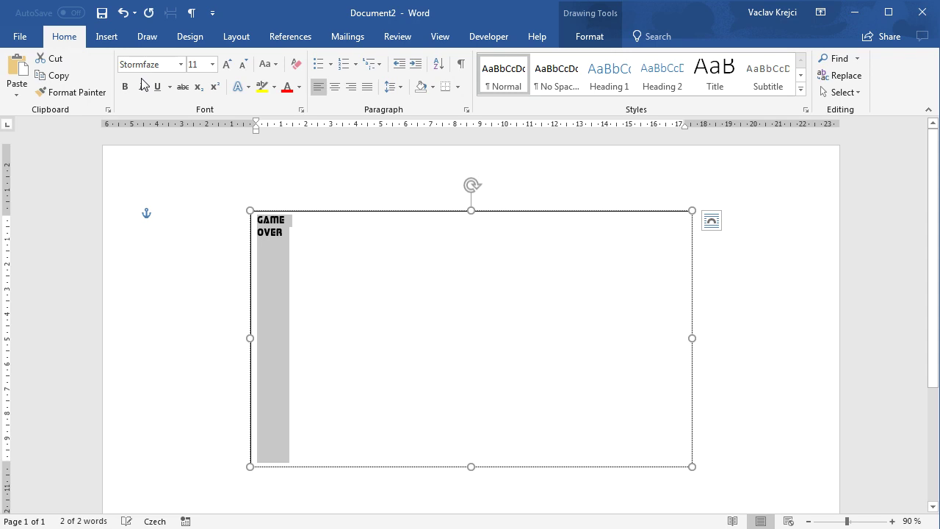
left_click(192, 64)
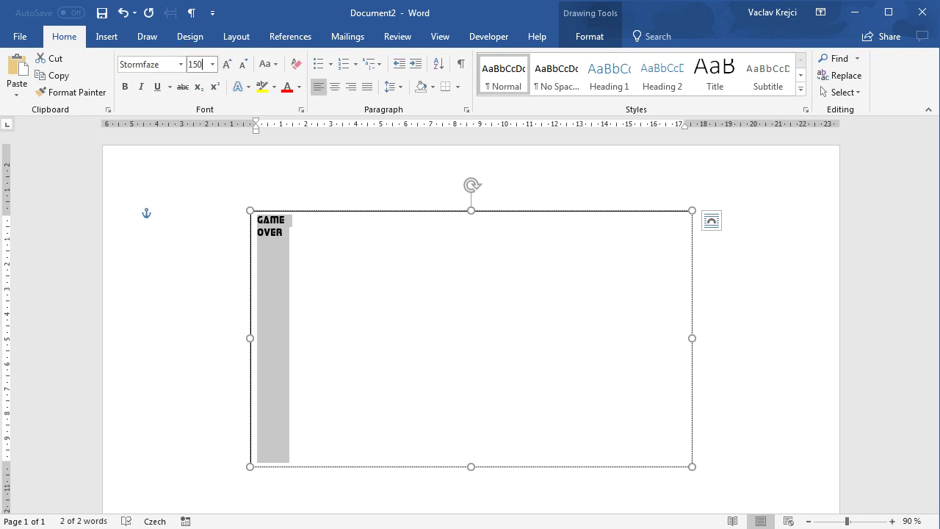
type("150")
key("Return")
left_click(243, 64)
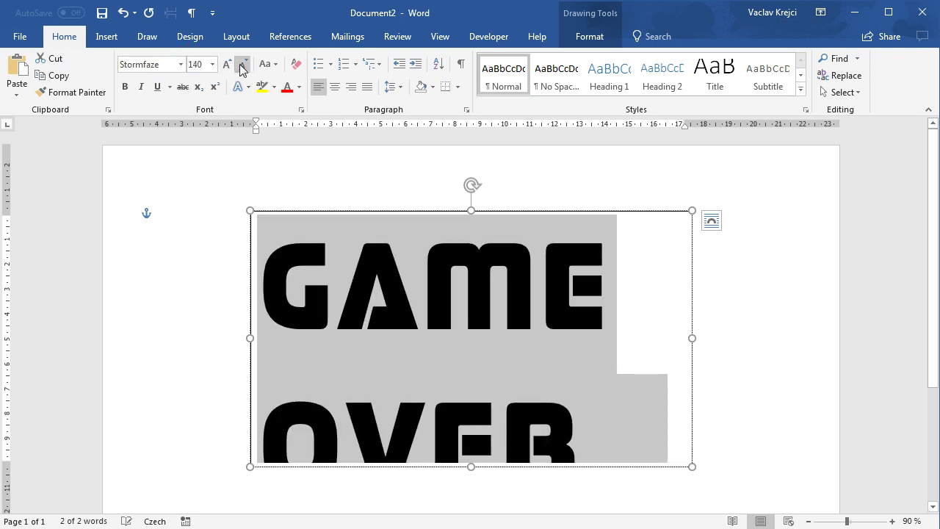
left_click_drag(688, 469, 690, 514)
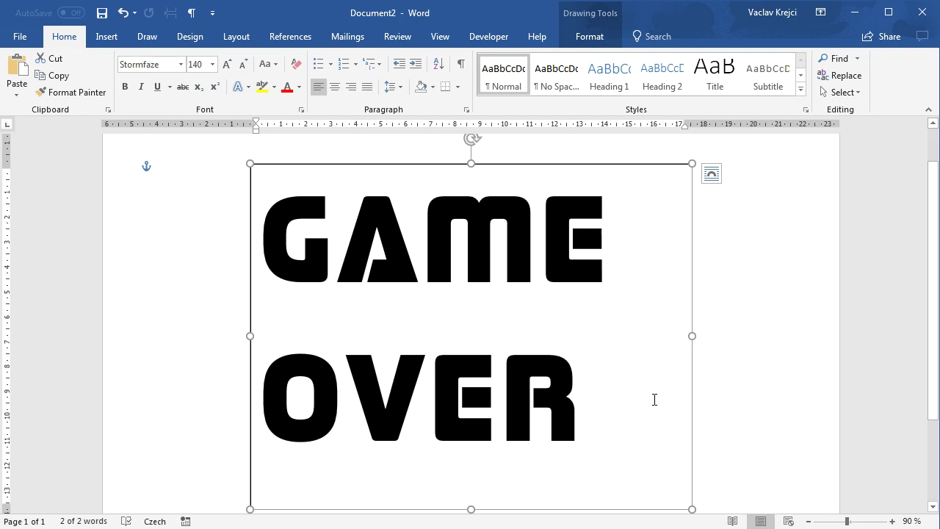
Centre GAME OVER in the text box and set the box to No Fill and No Outline
left_click(335, 88)
left_click(591, 36)
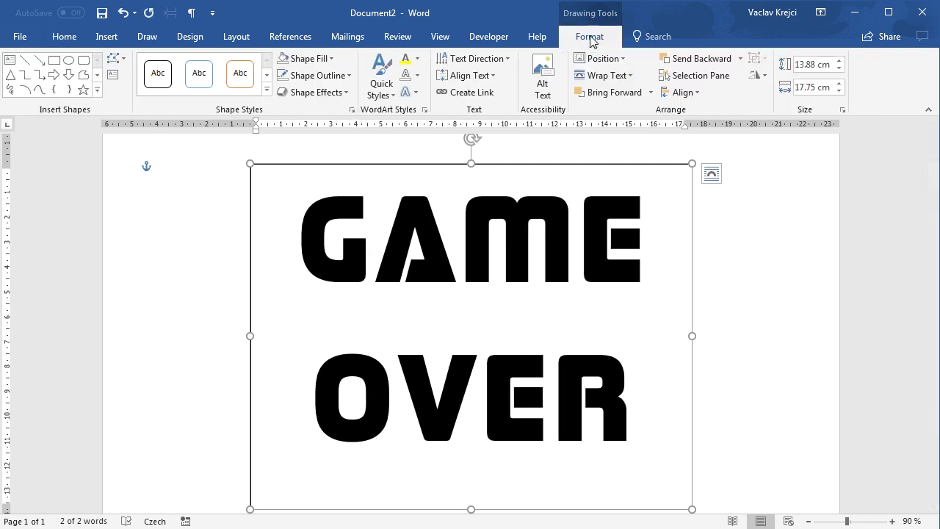
left_click(307, 59)
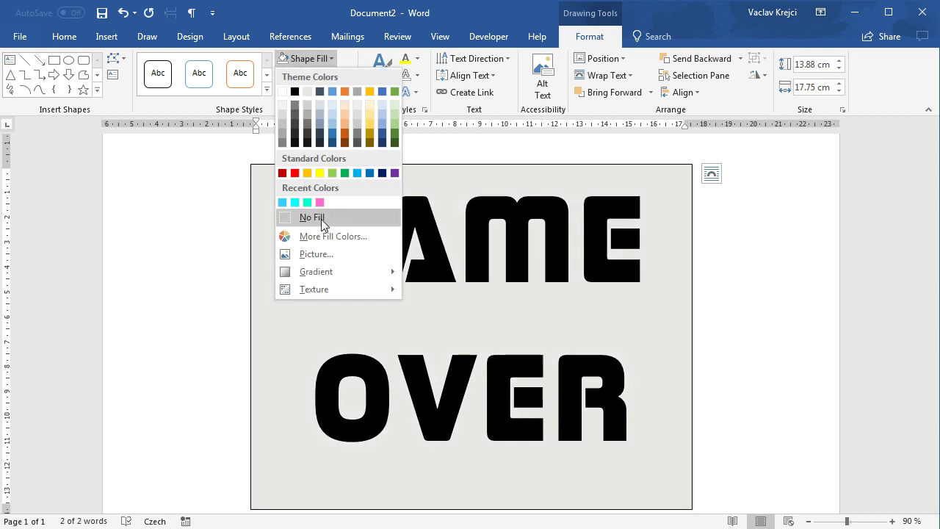
left_click(320, 219)
left_click(313, 75)
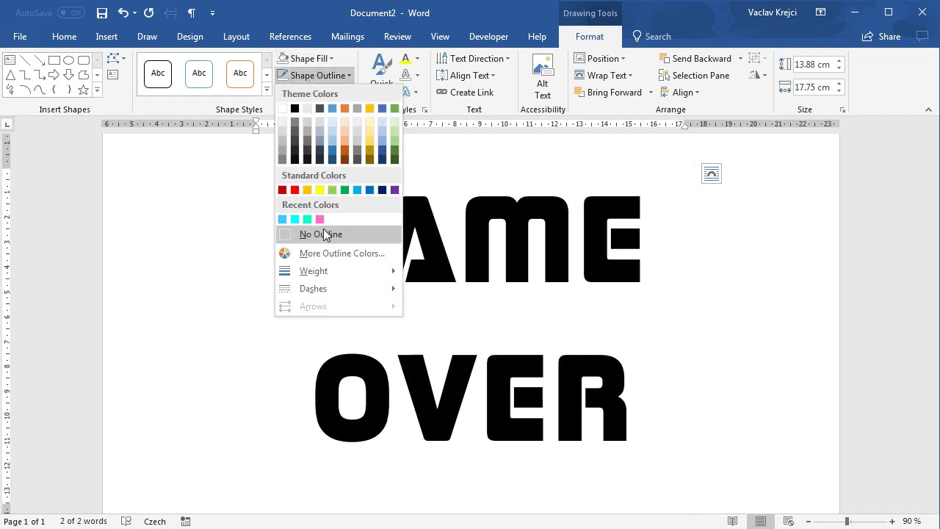
left_click(322, 230)
Move the GAME OVER text box slightly lower on the page
left_click(829, 522)
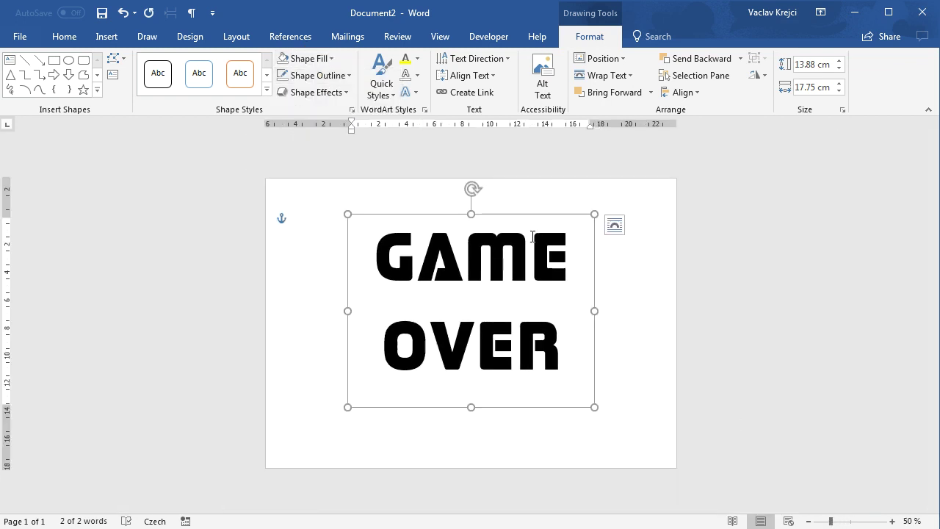
left_click_drag(522, 216, 521, 240)
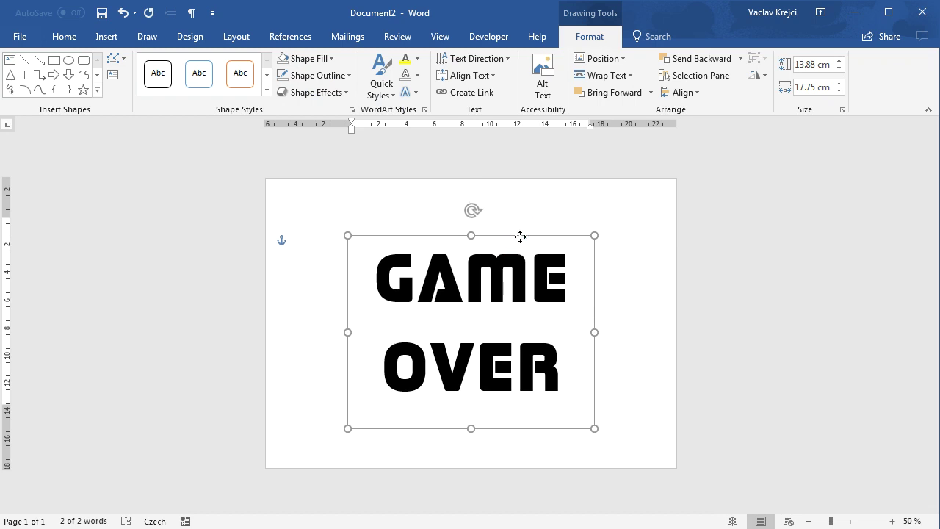
left_click(851, 521)
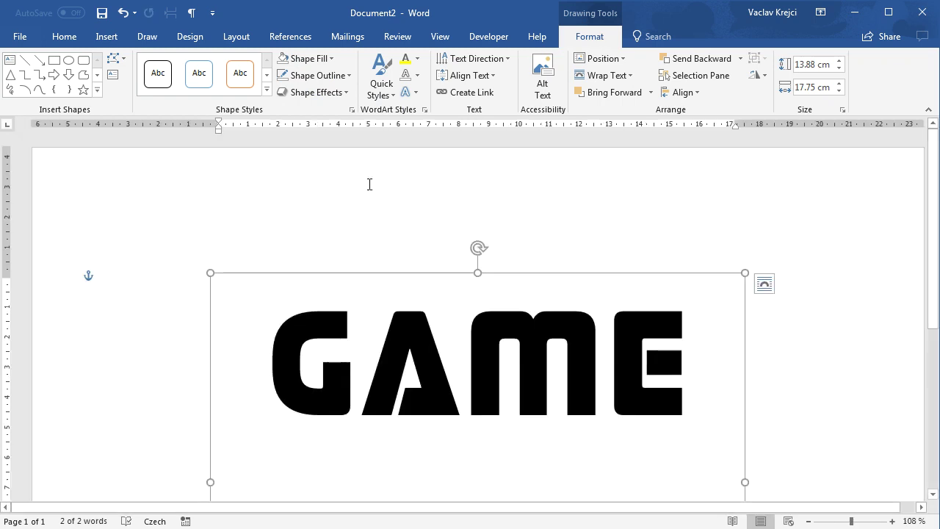
left_click(840, 522)
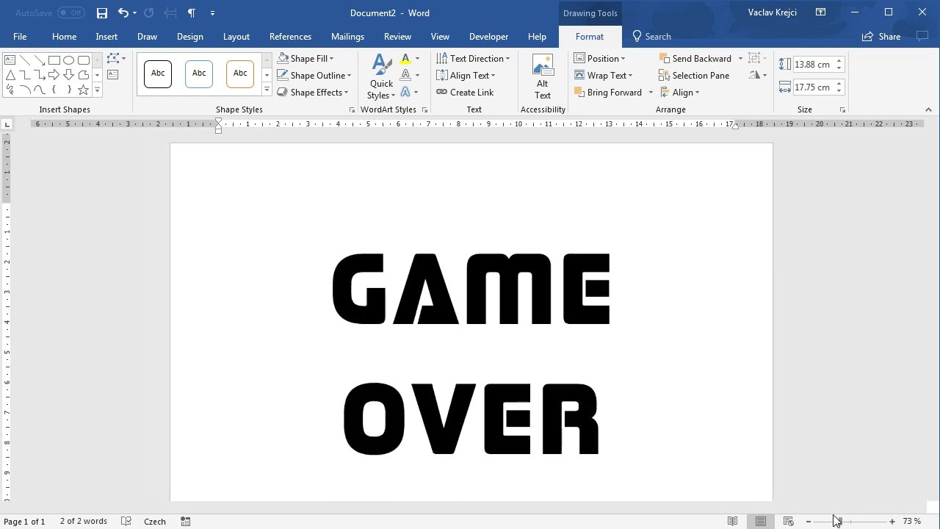
left_click(71, 41)
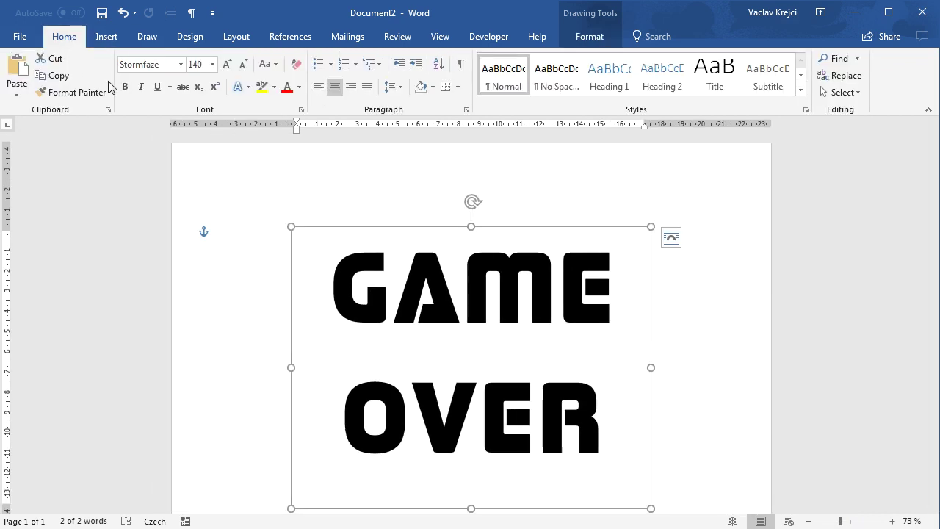
Colour the GAME OVER letters White and set the page colour to Black
left_click(298, 87)
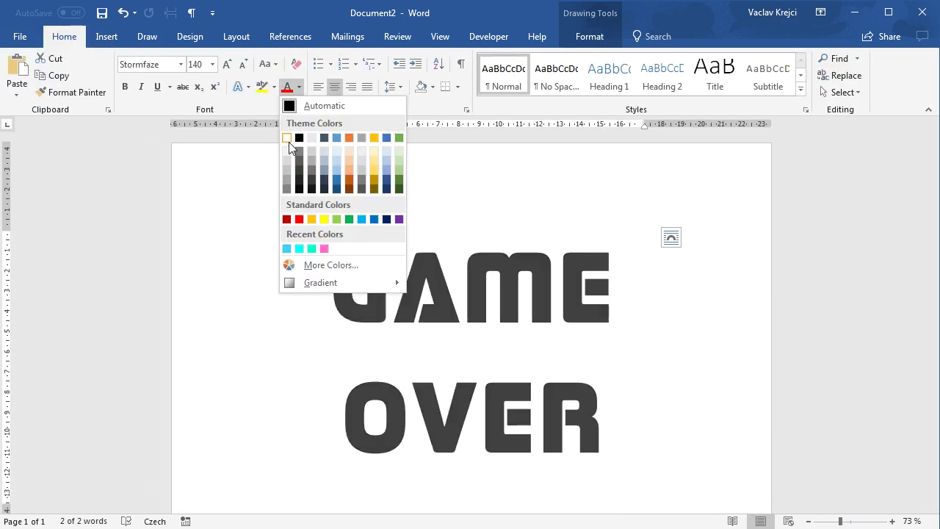
left_click(286, 138)
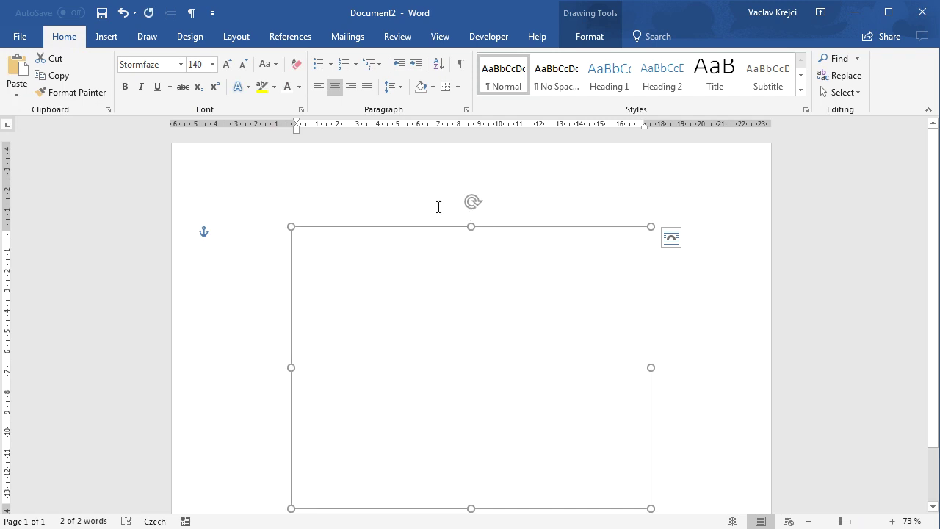
left_click(195, 40)
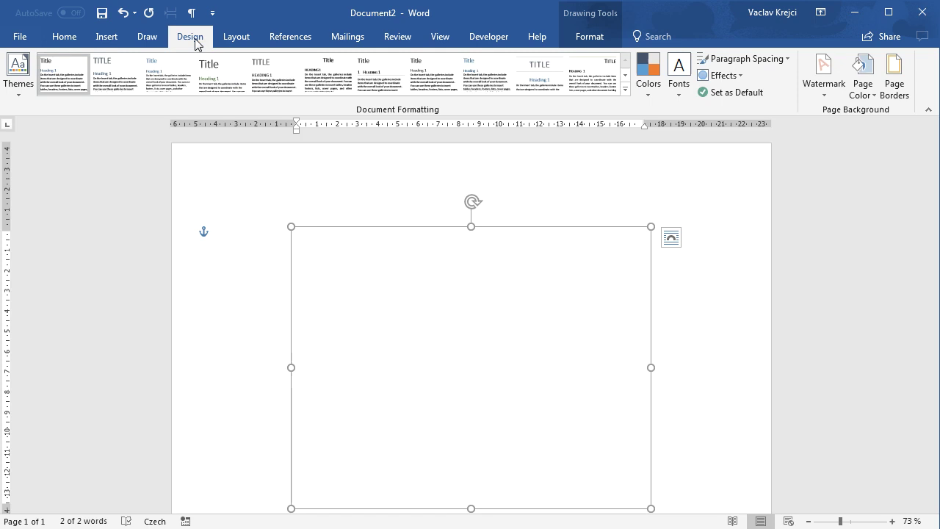
left_click(862, 90)
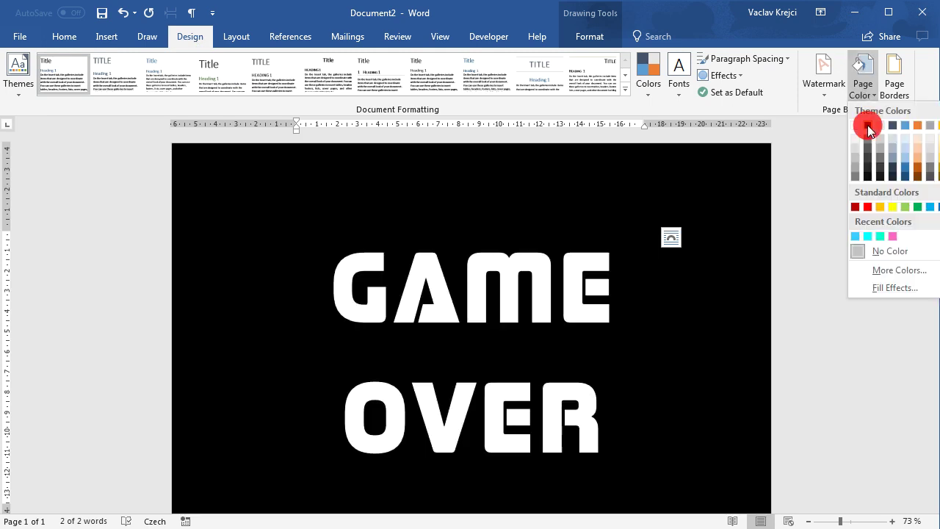
left_click(868, 128)
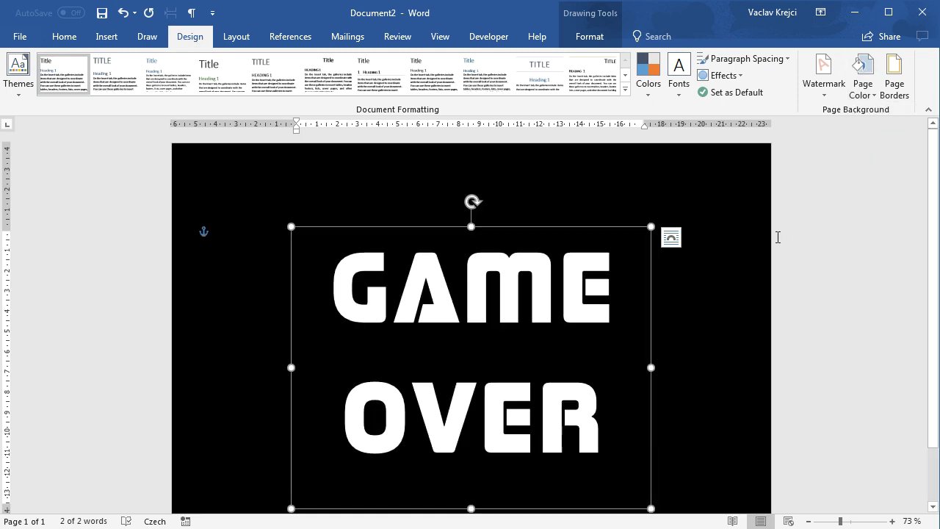
right_click(554, 222)
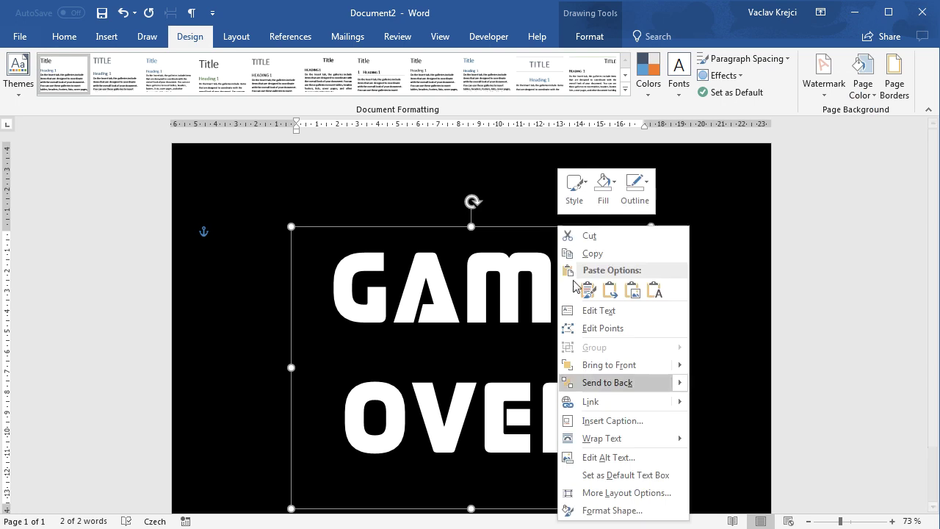
In Format Shape text effects, give the GAME OVER text a white glow
left_click(620, 511)
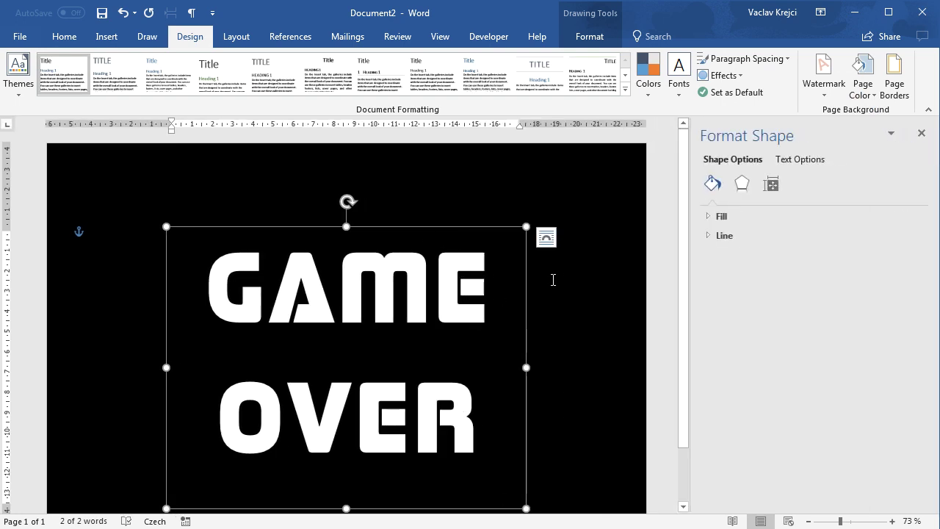
left_click(795, 160)
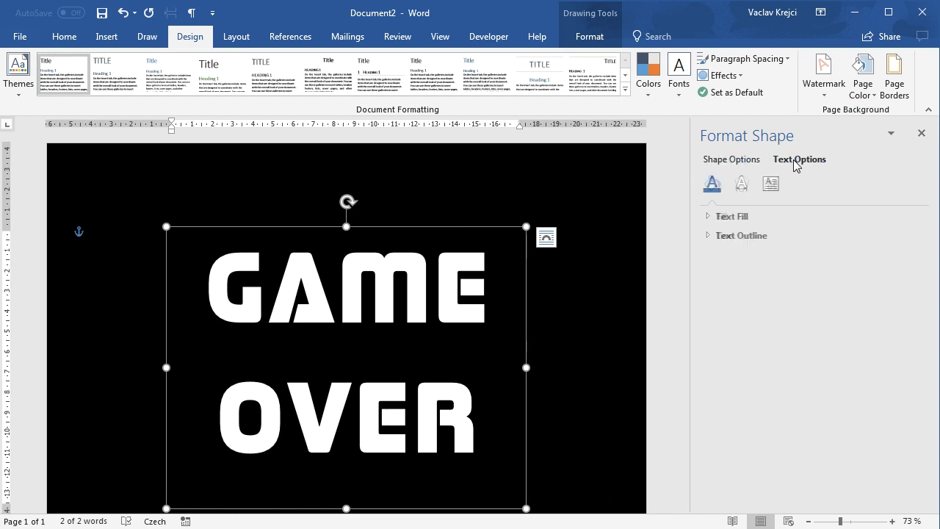
left_click(743, 185)
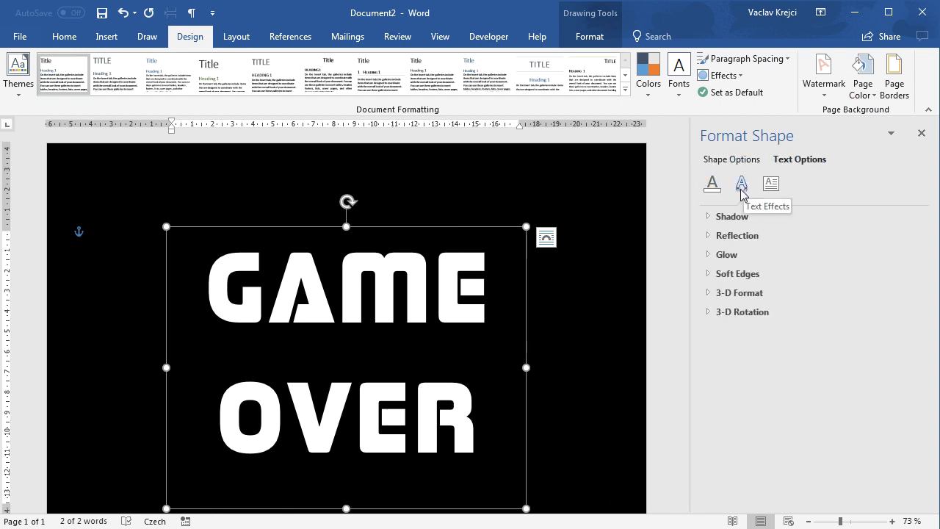
left_click(709, 257)
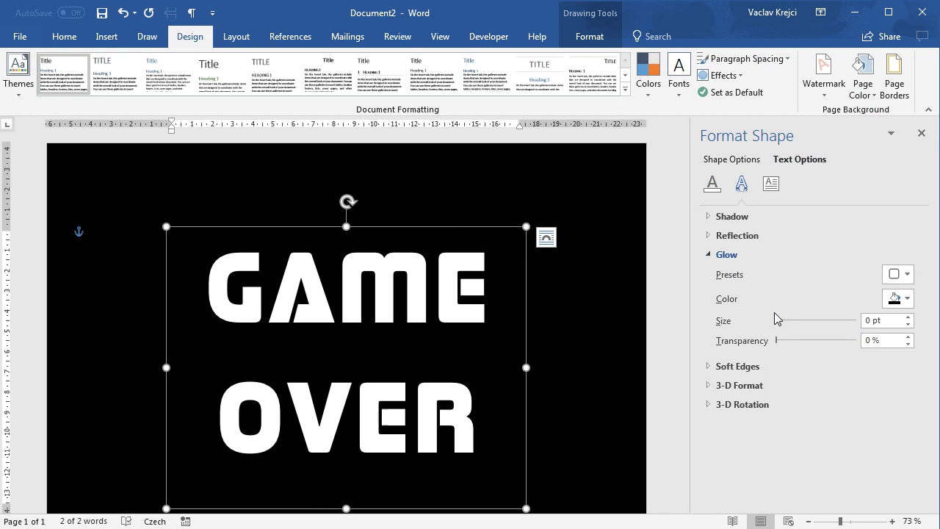
left_click(900, 301)
left_click(888, 329)
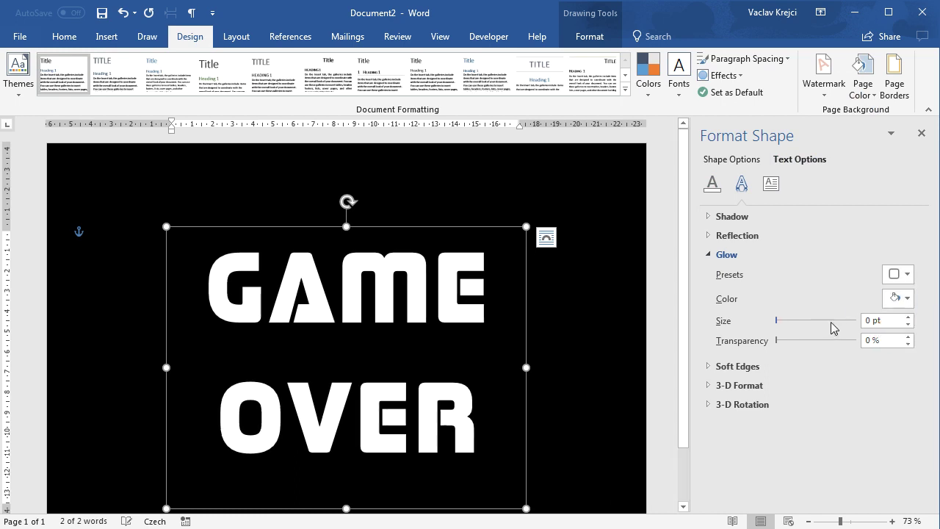
Adjust the glow size, trying 10 and 5 pt before settling on 8 pt
left_click(867, 320)
type("10")
key("Return")
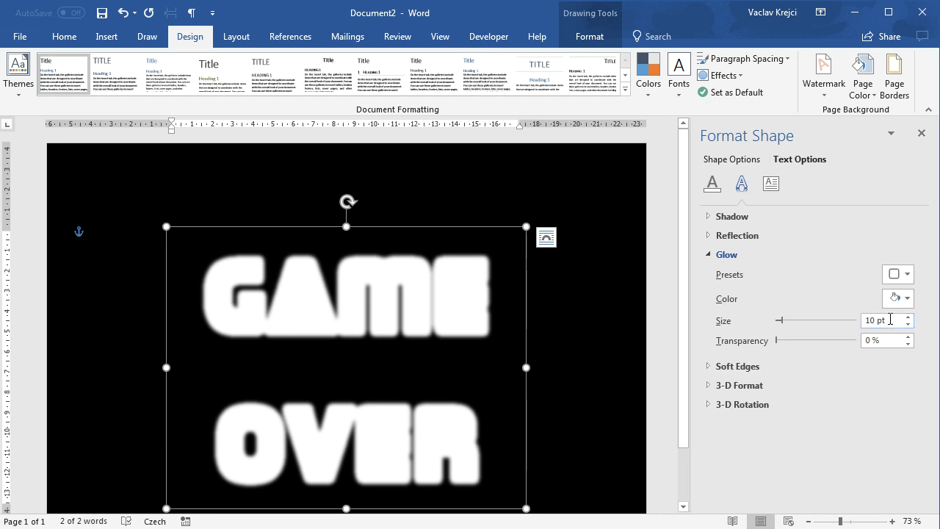
left_click_drag(890, 320, 849, 320)
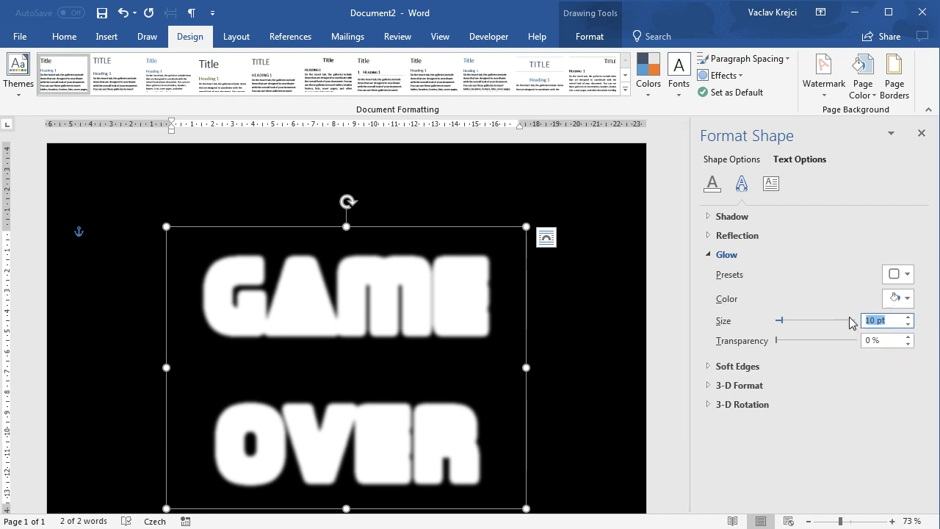
type("5")
key("Return")
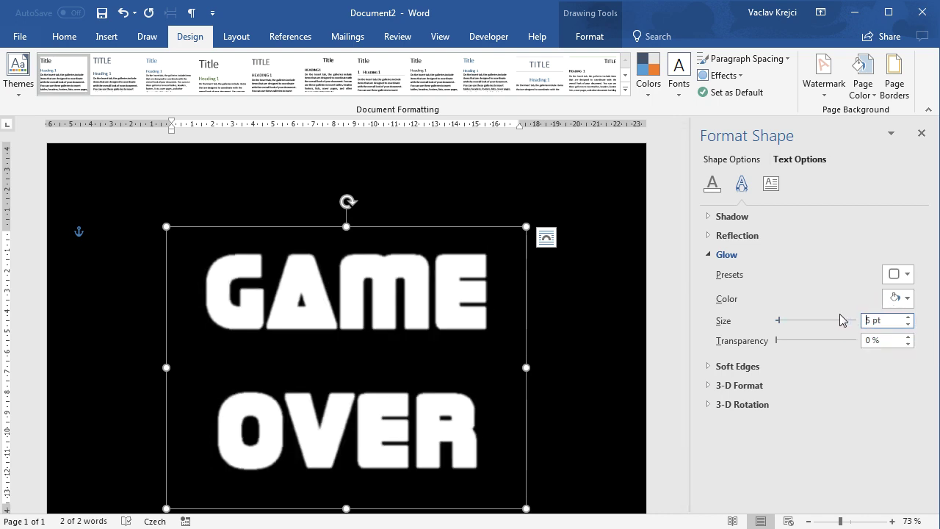
left_click_drag(885, 320, 837, 325)
type("8")
key("Return")
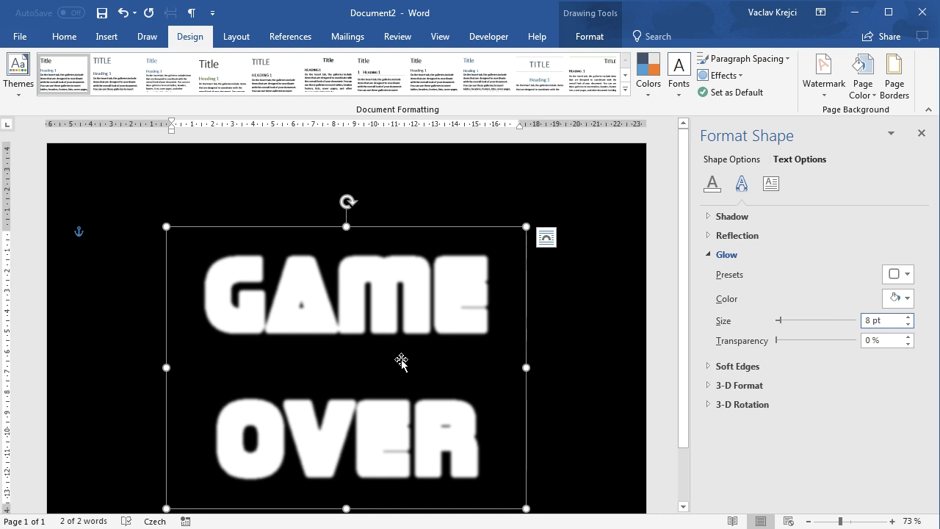
left_click_drag(682, 352, 682, 377)
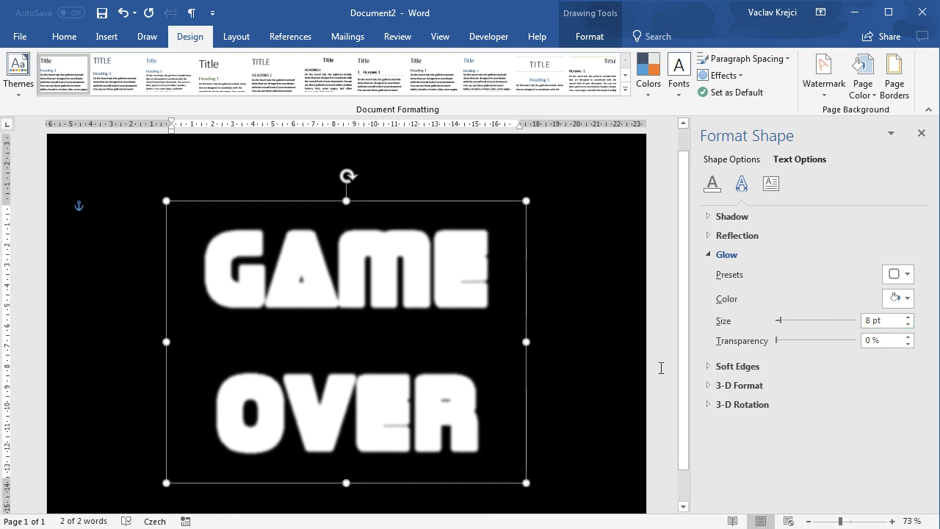
Paste an offset copy of GAME OVER with pink text fill and pink glow
key("ctrl+v")
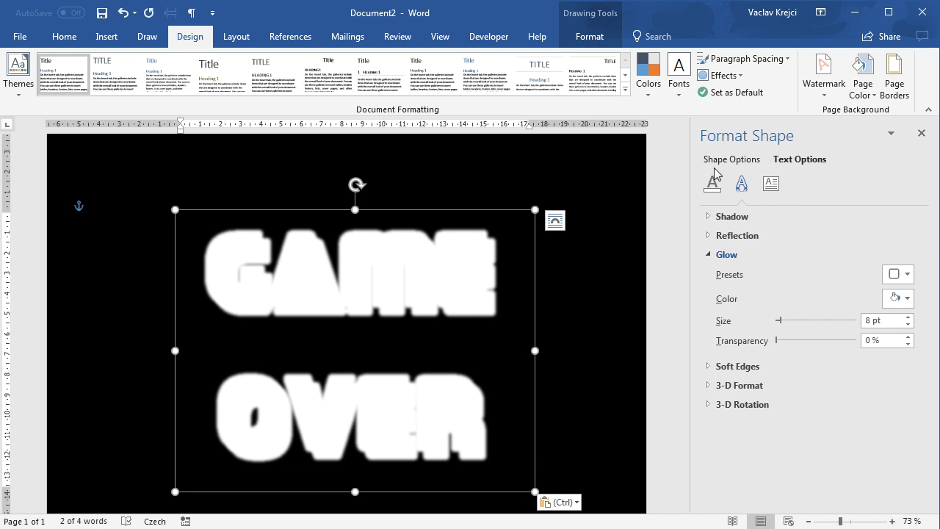
left_click(580, 38)
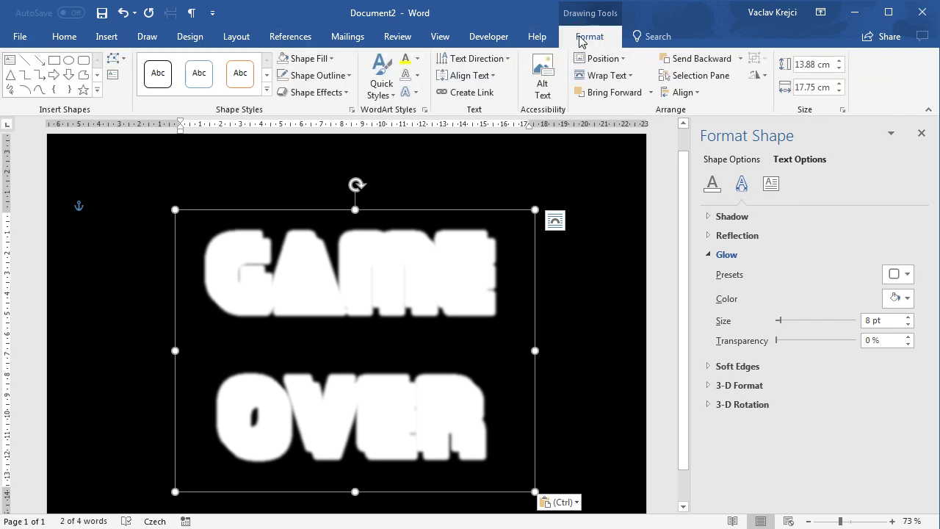
left_click(417, 59)
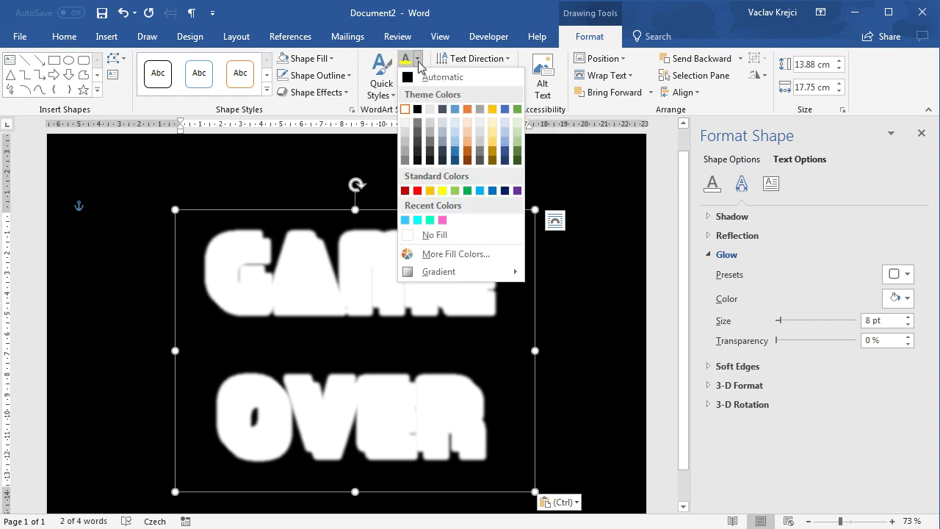
left_click(442, 220)
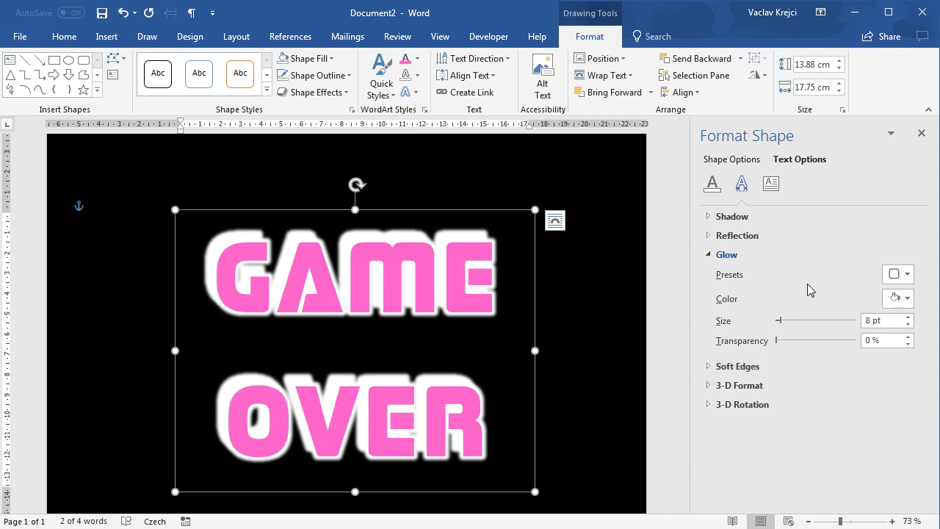
left_click(893, 298)
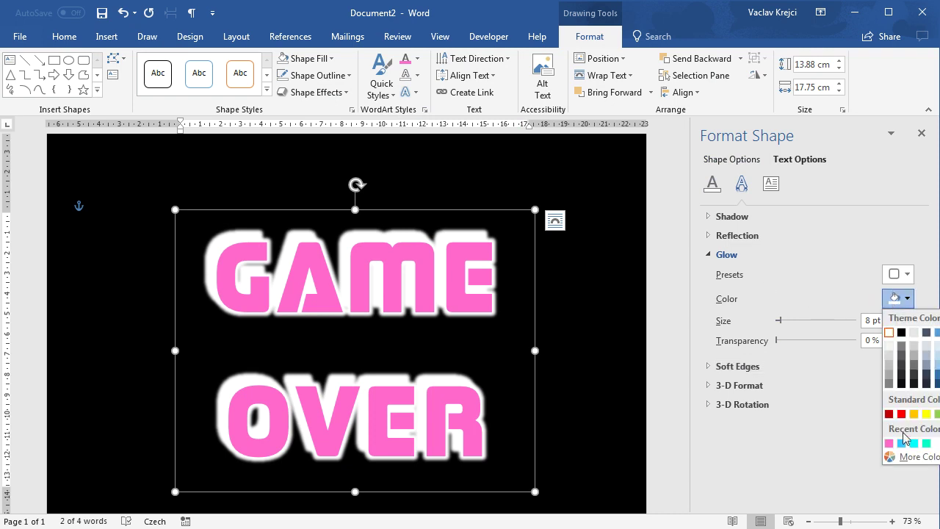
left_click(888, 442)
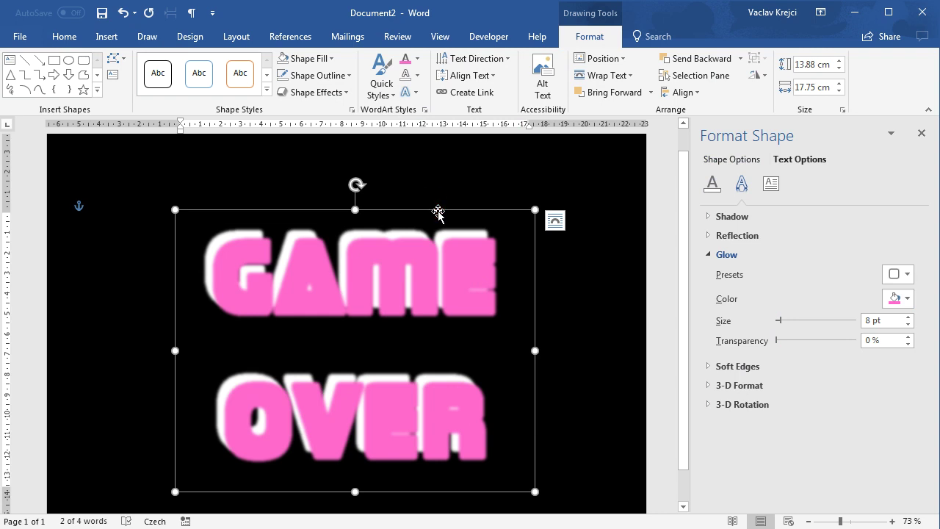
Paste a second copy with teal text fill and teal glow
key("ctrl+v")
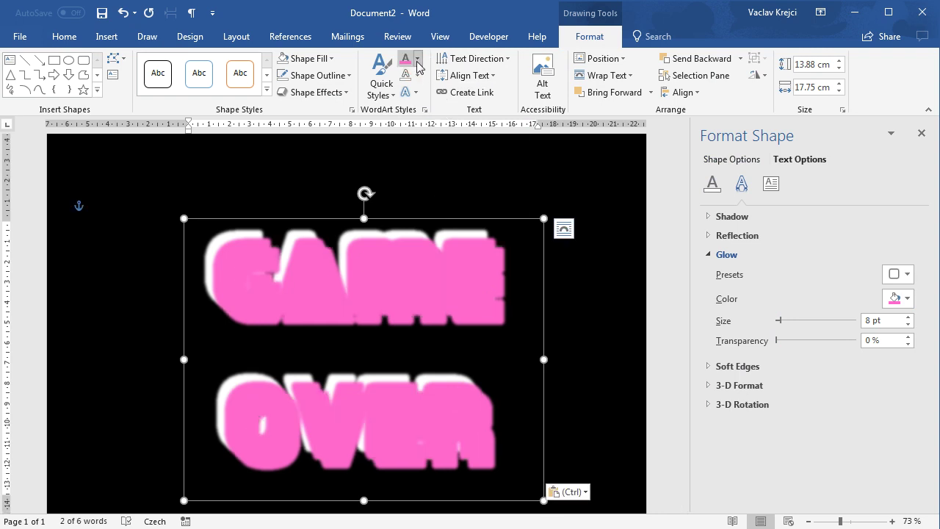
left_click(417, 60)
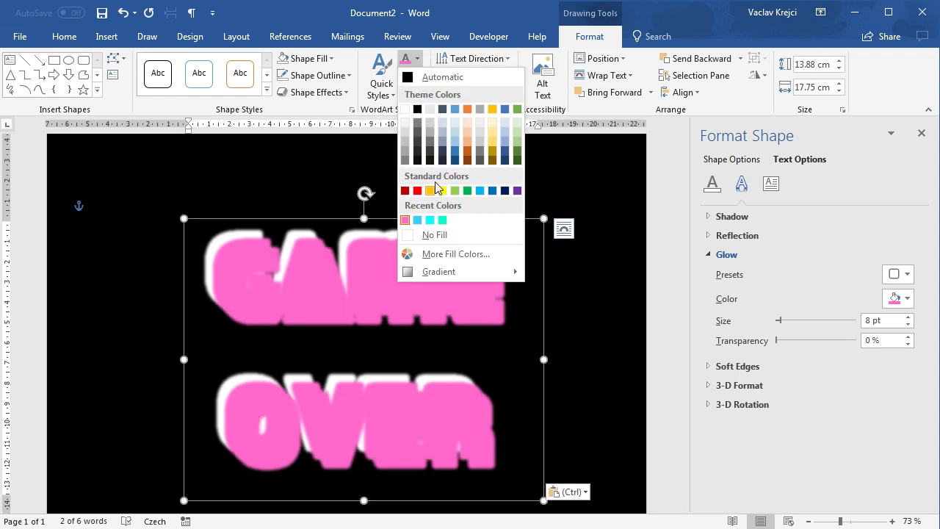
left_click(442, 220)
left_click(906, 301)
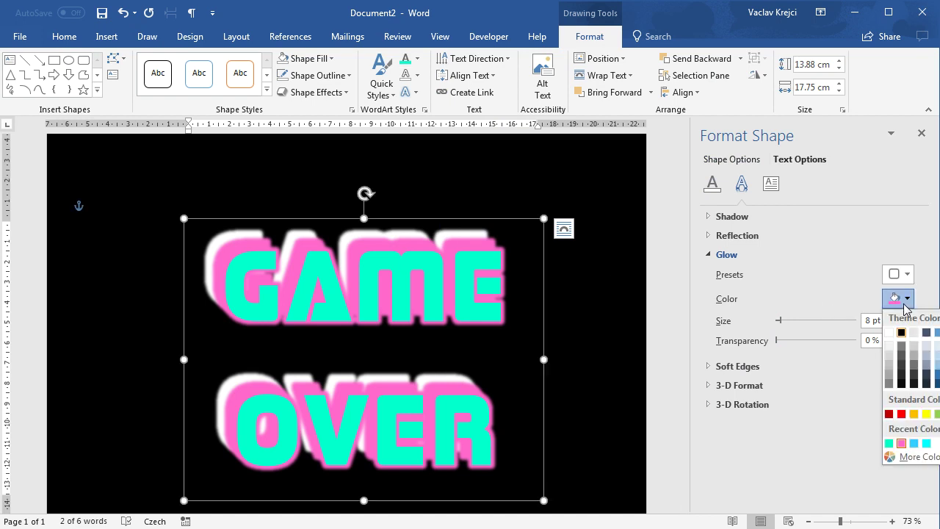
left_click(889, 444)
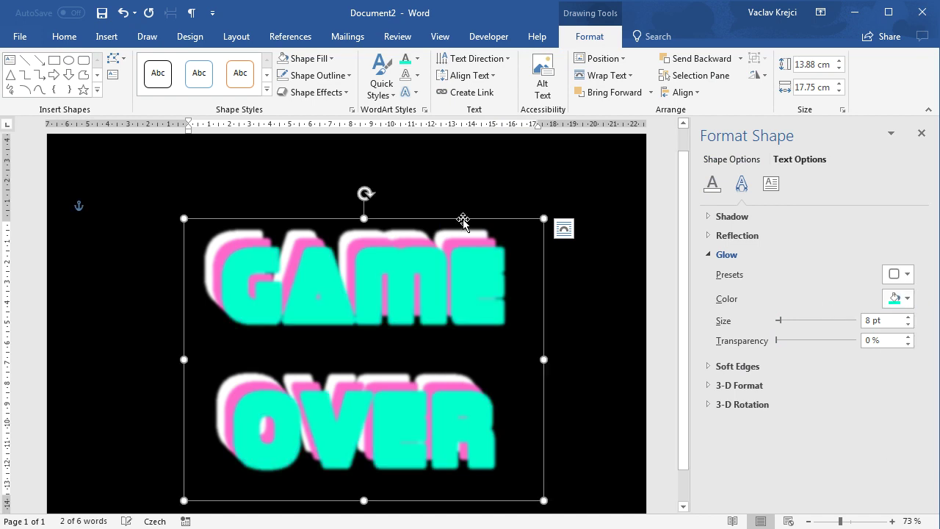
Paste a third copy with light blue text fill and light blue glow
key("ctrl+v")
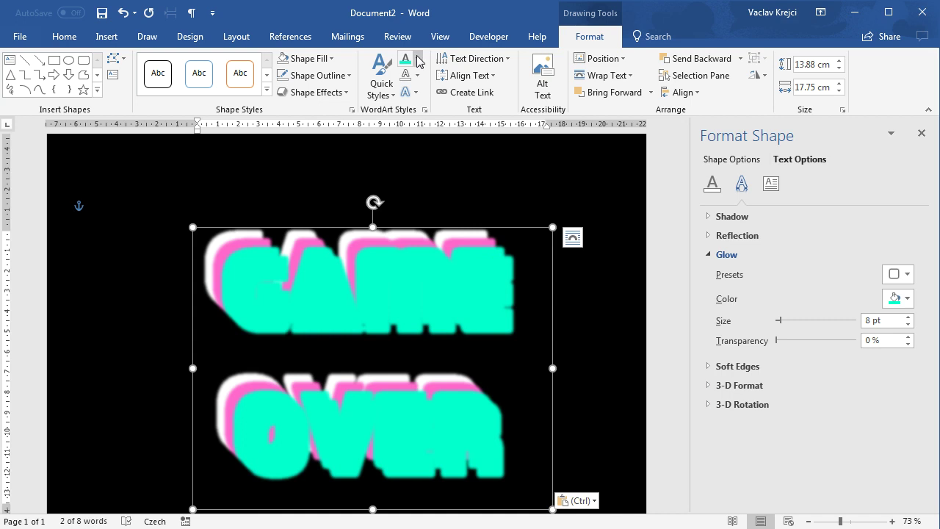
left_click(417, 58)
left_click(429, 220)
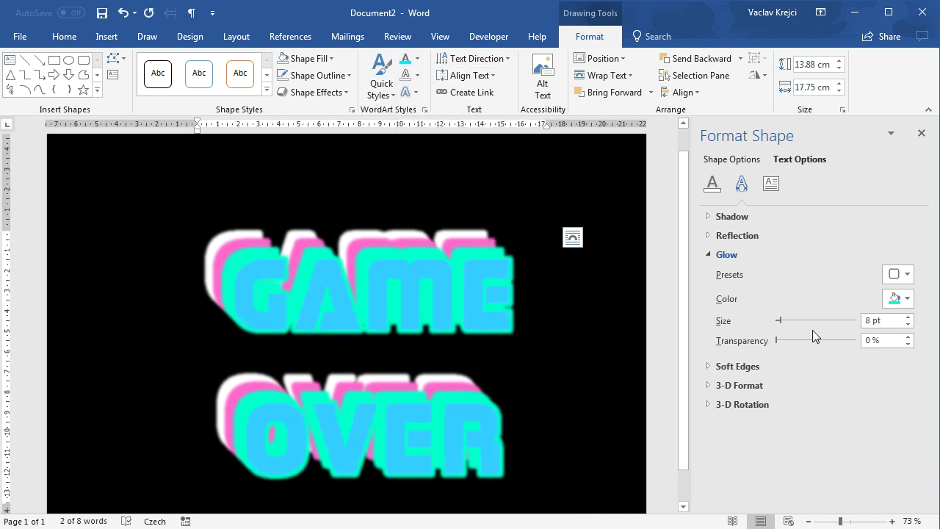
left_click(897, 303)
left_click(893, 446)
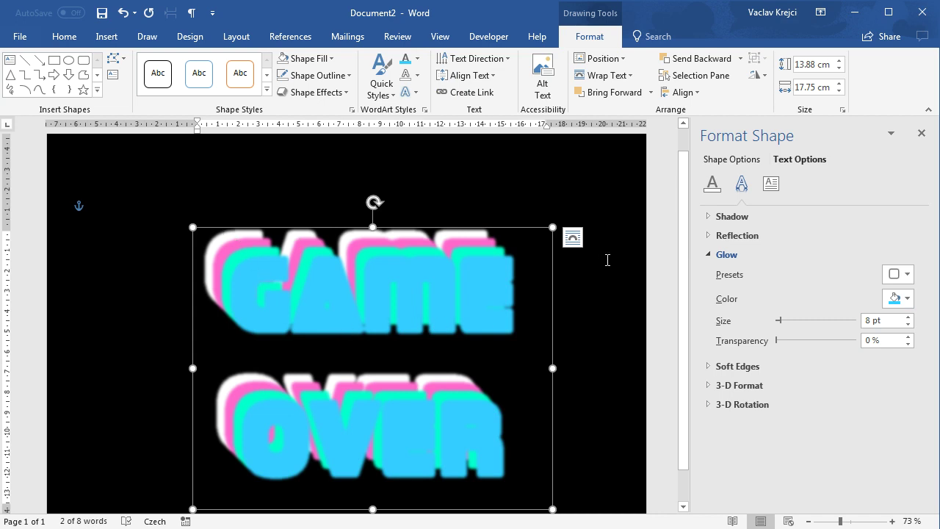
In the Selection Pane, align all four text boxes centred and middled
left_click(677, 75)
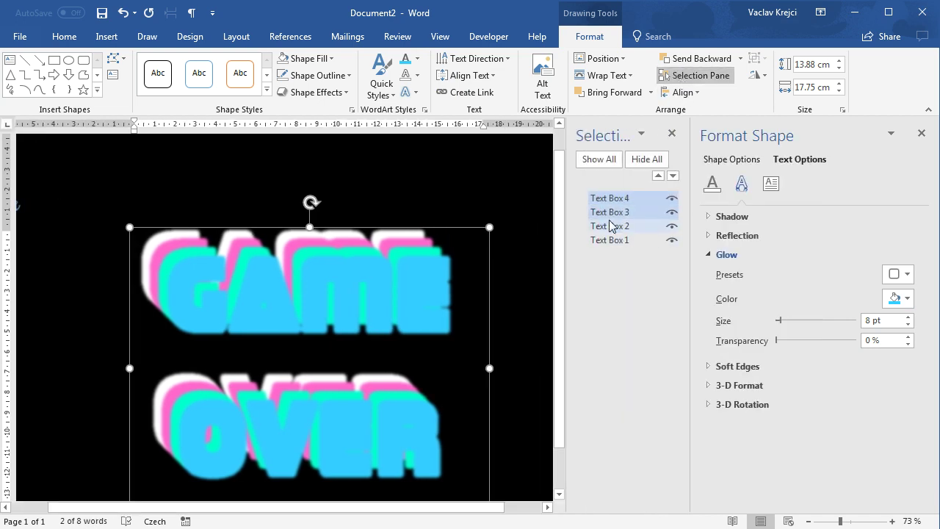
left_click(610, 239, "shift")
left_click(683, 92)
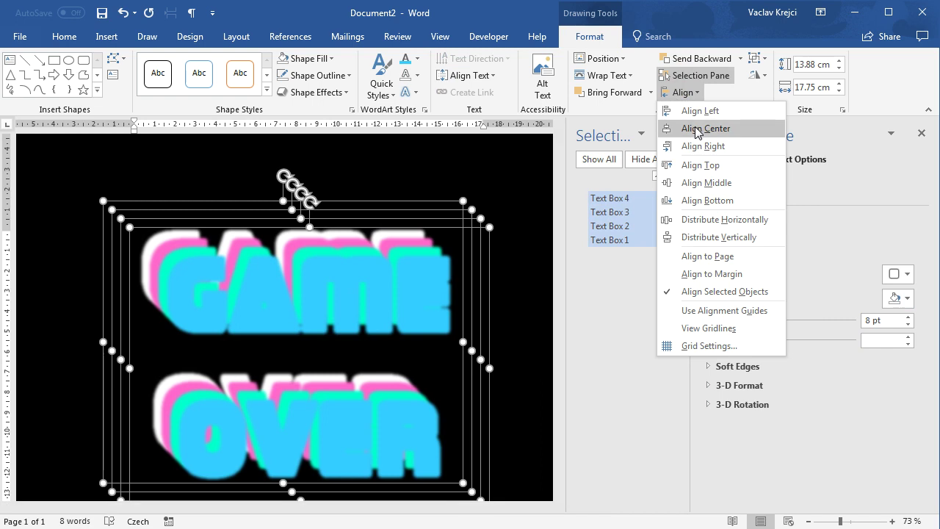
left_click(694, 128)
left_click(683, 92)
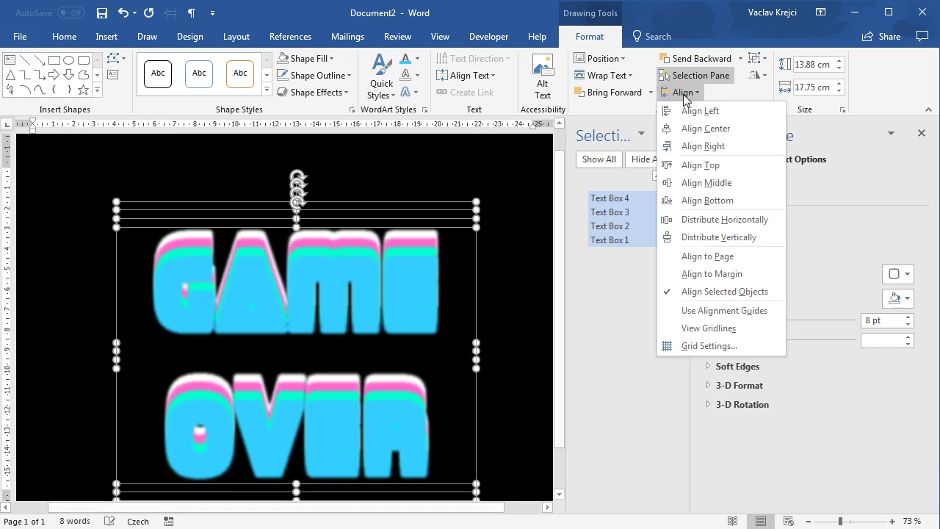
left_click(714, 182)
left_click(530, 262)
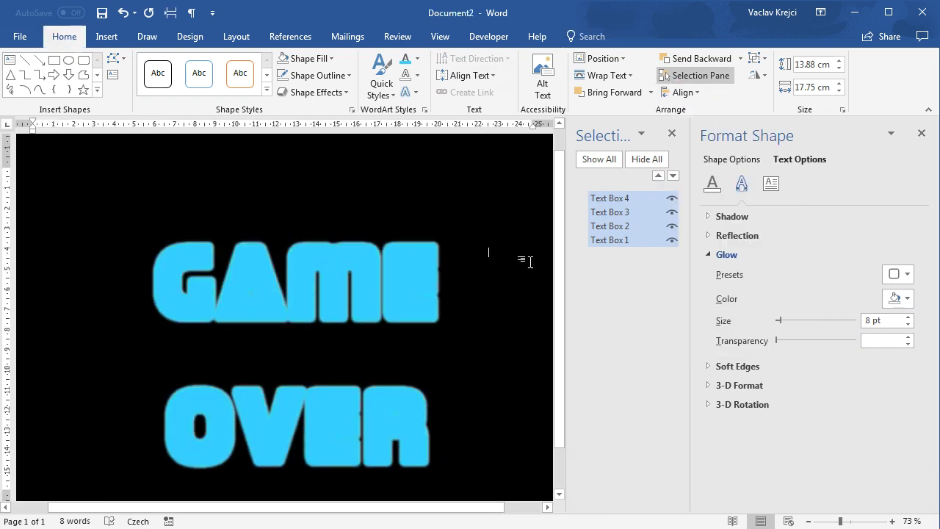
Bring white Text Box 1 to the front and nudge cyan Text Box 4 left and down
left_click(607, 240)
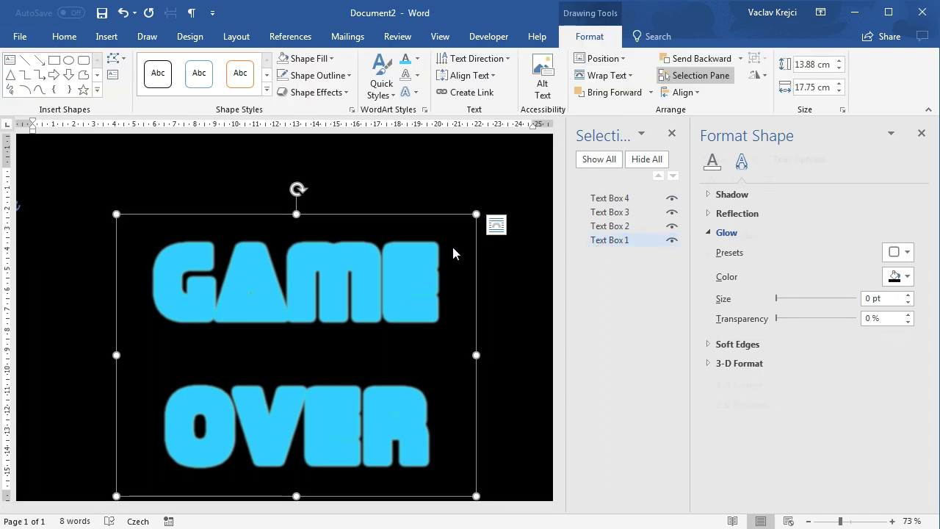
left_click_drag(608, 241, 623, 199)
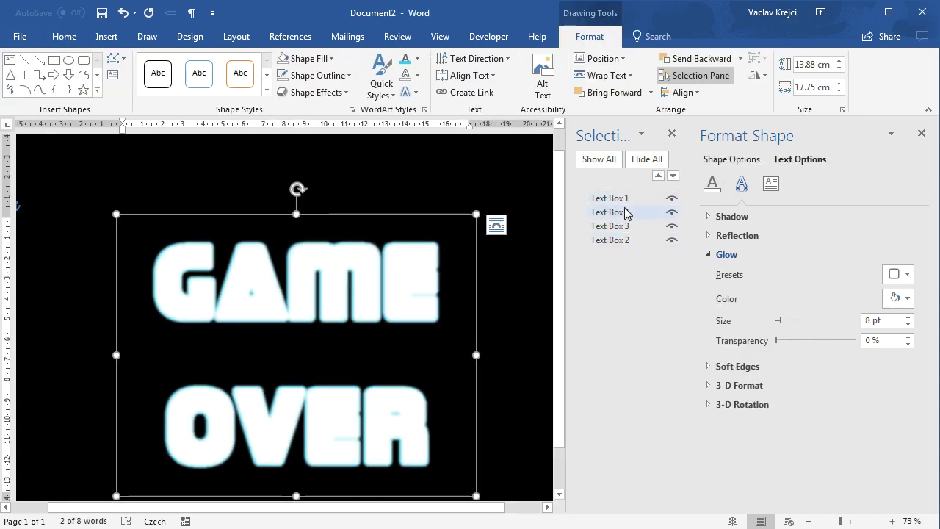
left_click(624, 212)
left_click_drag(558, 270, 560, 288)
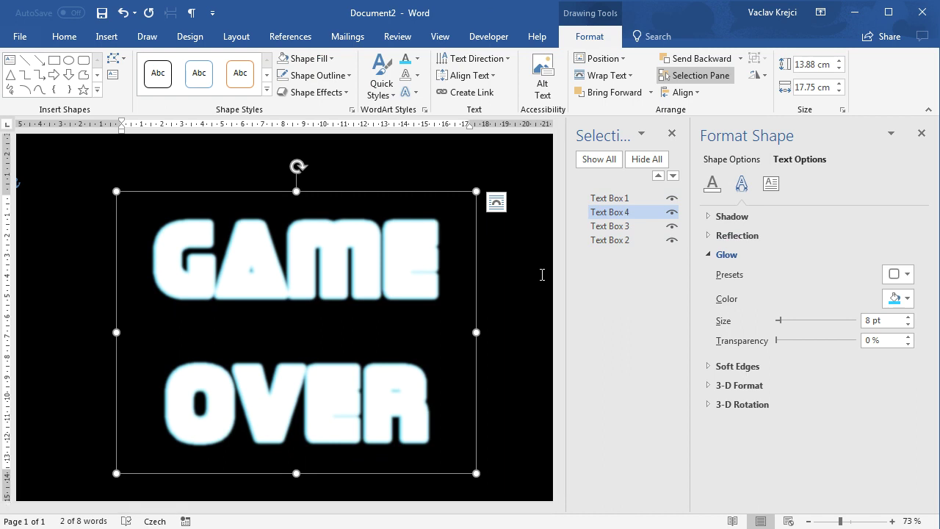
key("Left")
key("Left")
key("Left")
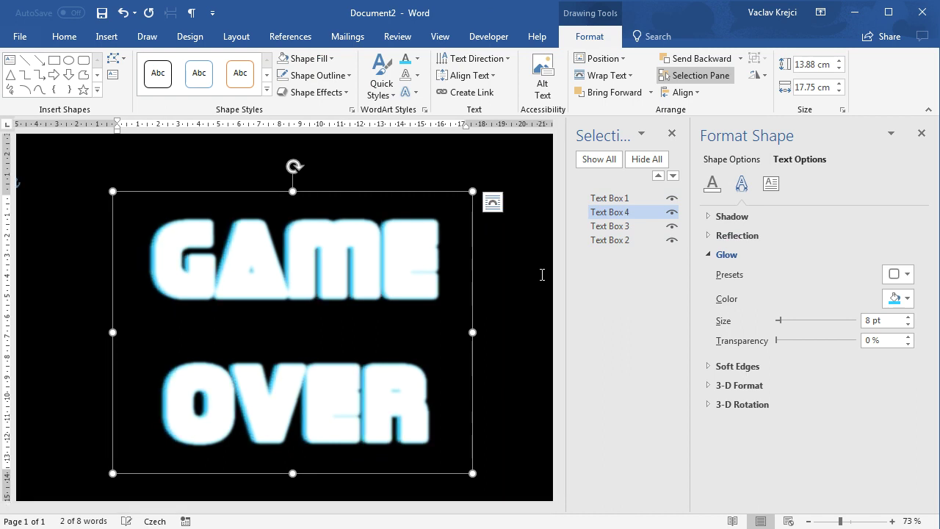
key("Down")
key("Down")
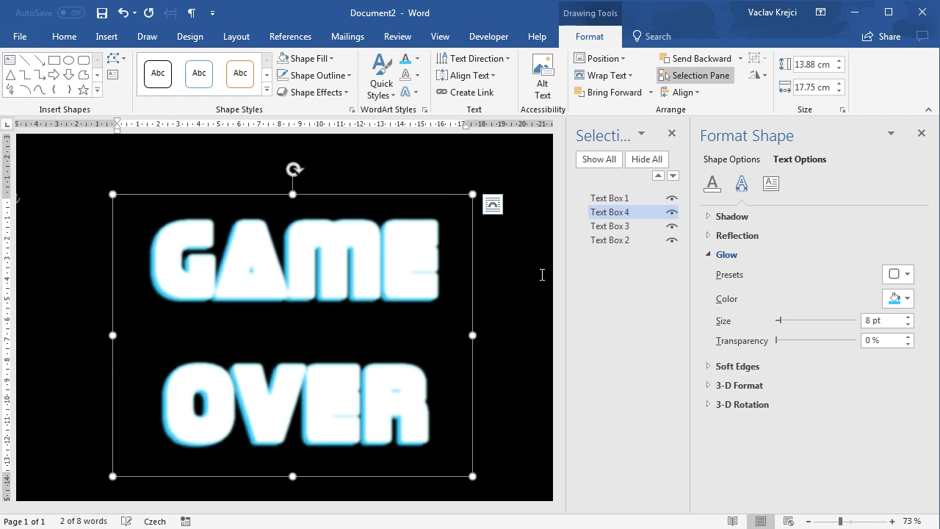
Nudge Text Box 3 right and down and pink Text Box 2 up and left
left_click(611, 226)
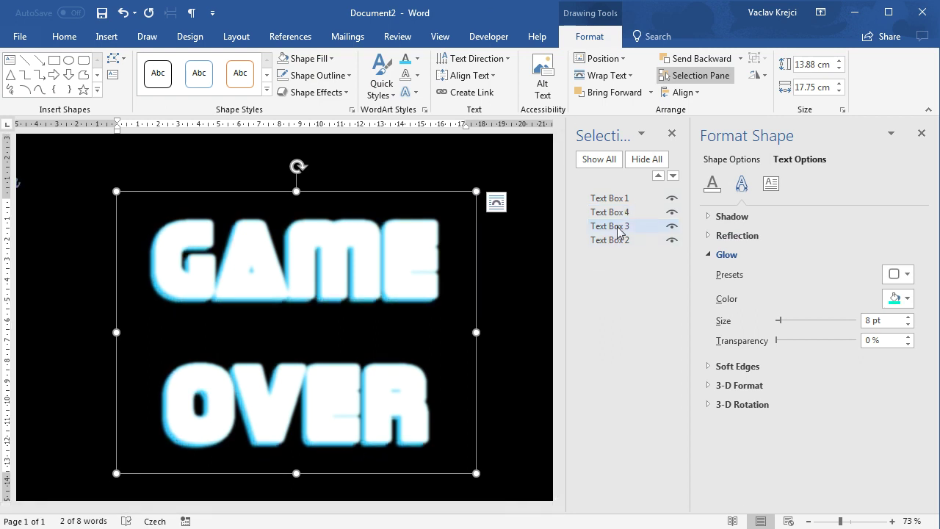
key("Right")
key("Right")
key("Right")
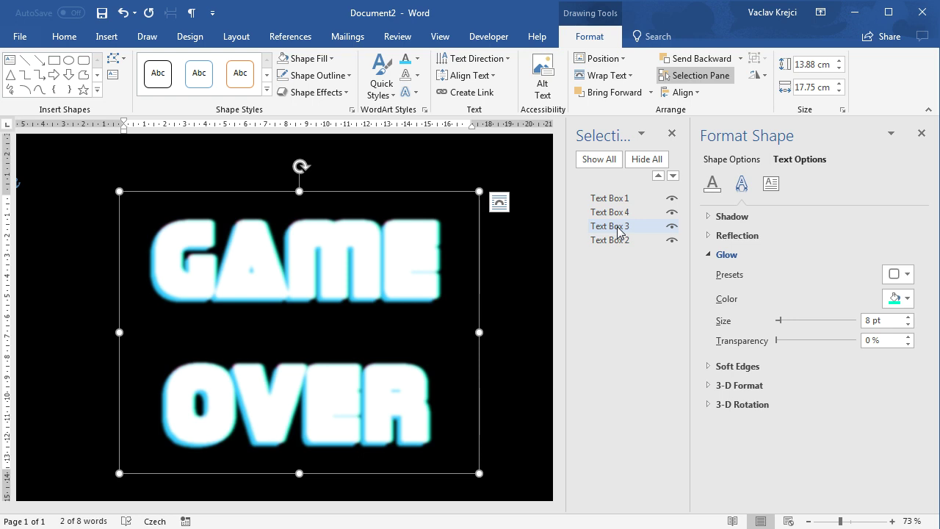
key("Down")
key("Down")
key("Down")
key("Down")
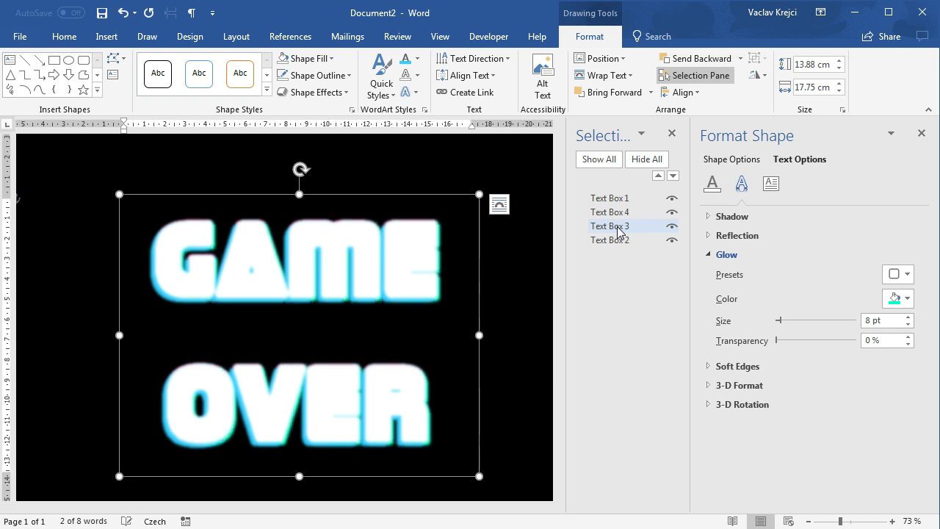
left_click(616, 240)
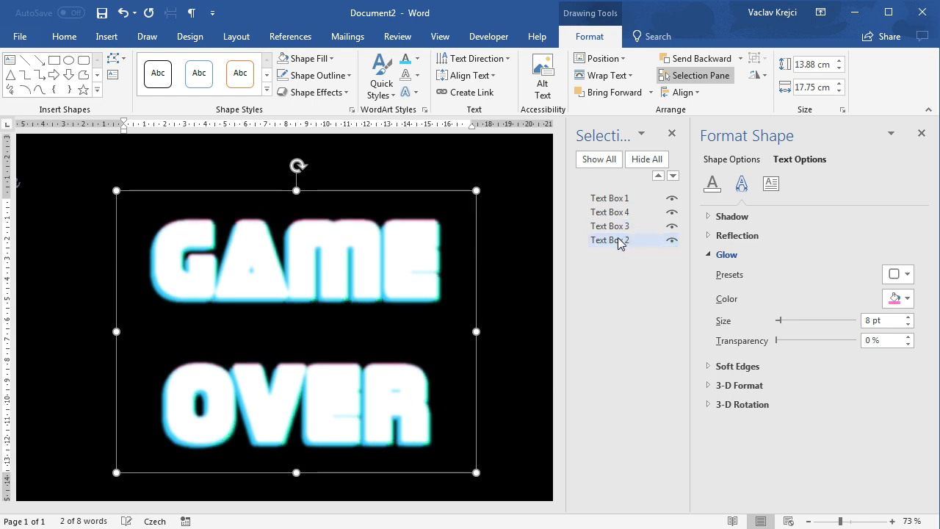
key("Up")
key("Left")
key("Left")
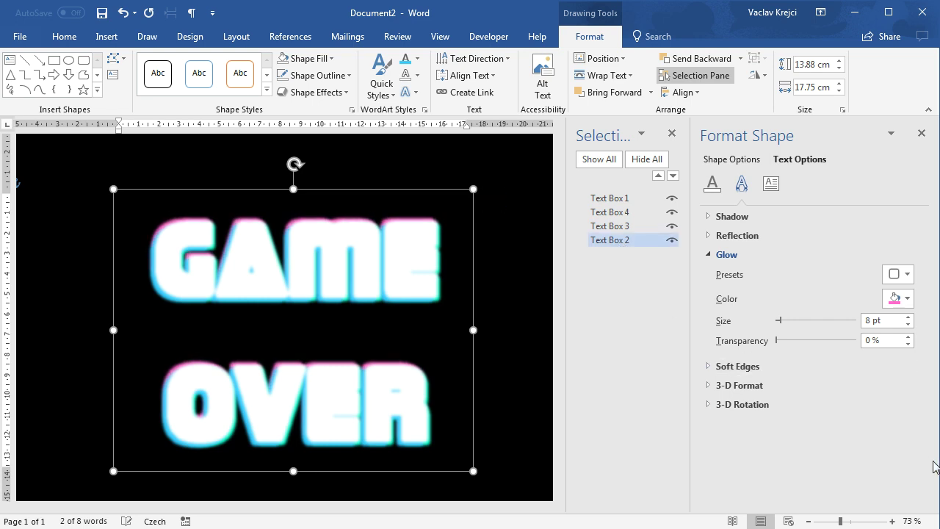
Zoom to 90%, paste Text Box 5 with yellow glow and fill, and move it to the back
scroll(234, 242, "up", 2, "ctrl")
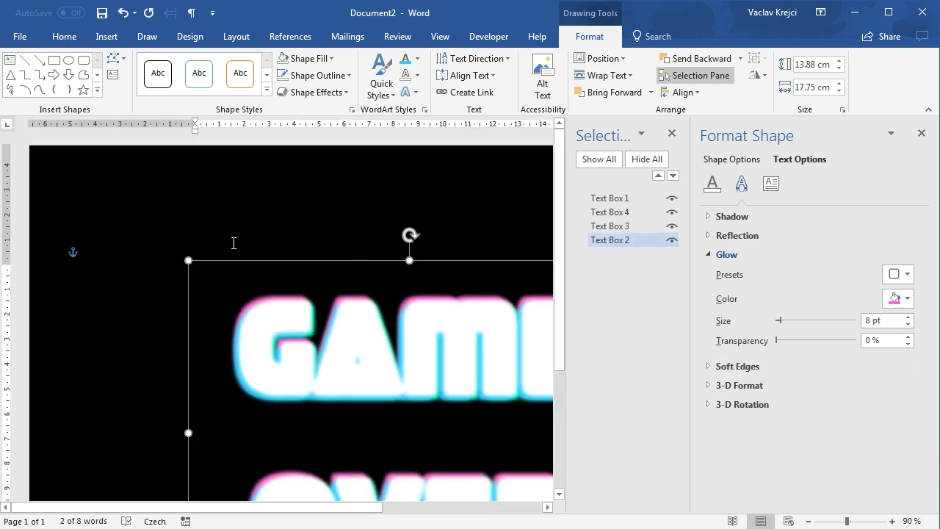
left_click_drag(254, 507, 349, 507)
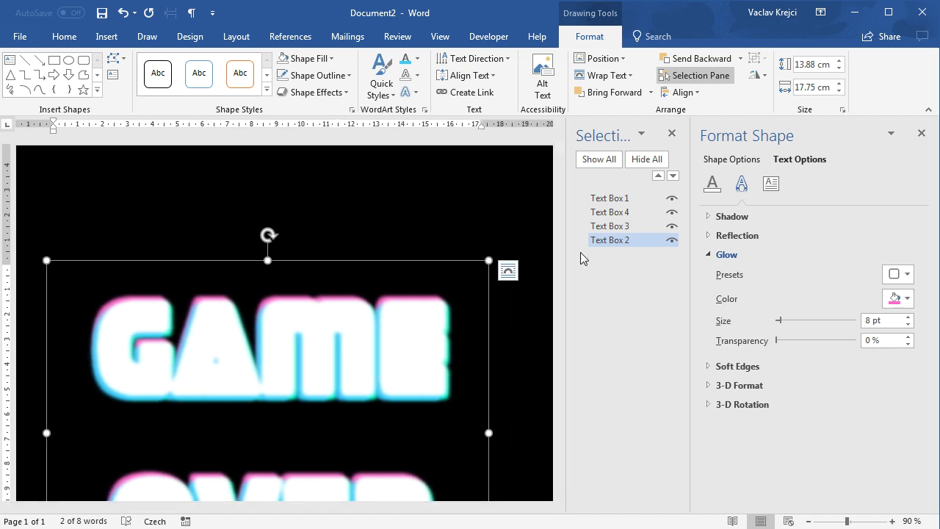
key("ctrl+v")
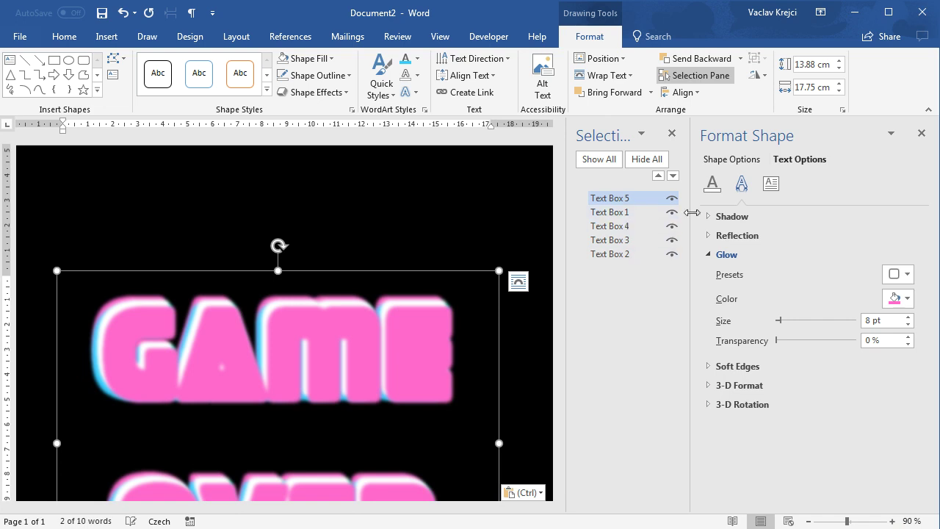
left_click(896, 297)
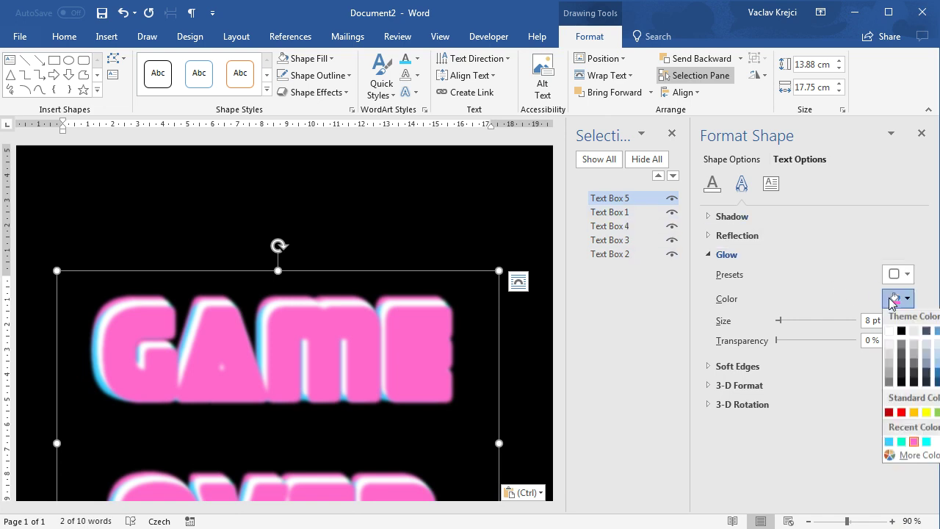
left_click(926, 415)
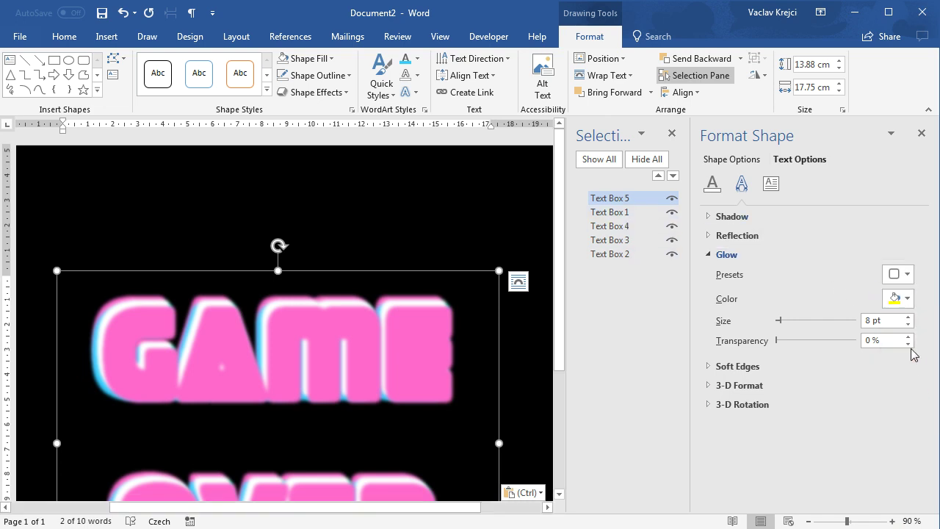
left_click(417, 59)
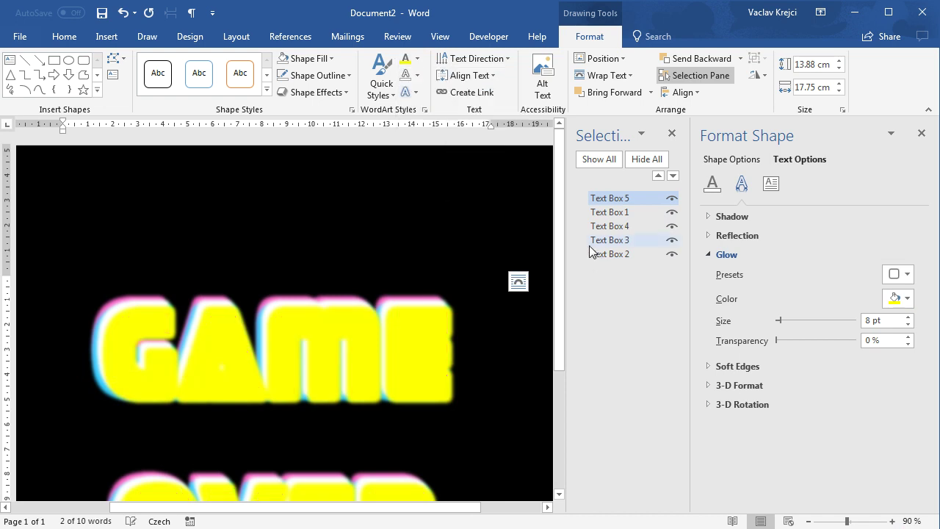
left_click_drag(599, 198, 623, 272)
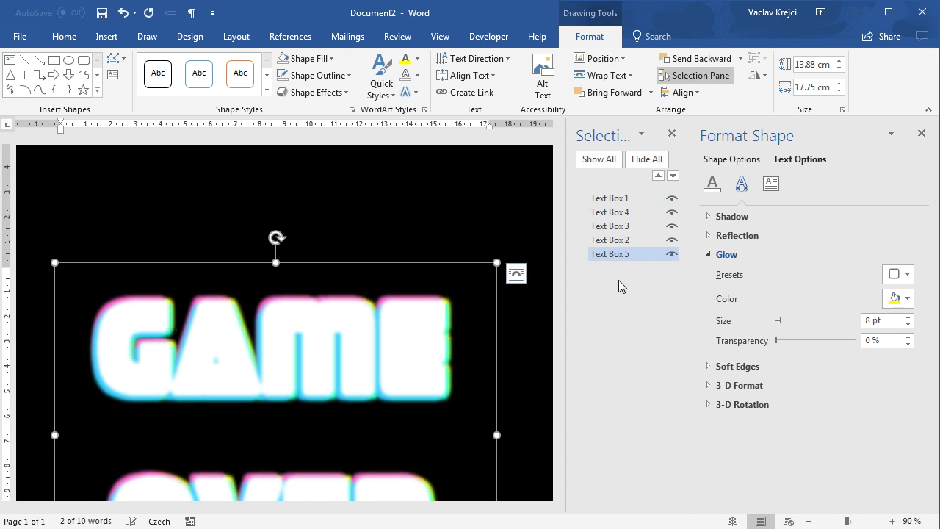
Select white Text Box 1 and change its glow size, trying 5 pt and ending at 7 pt
left_click_drag(559, 260, 558, 330)
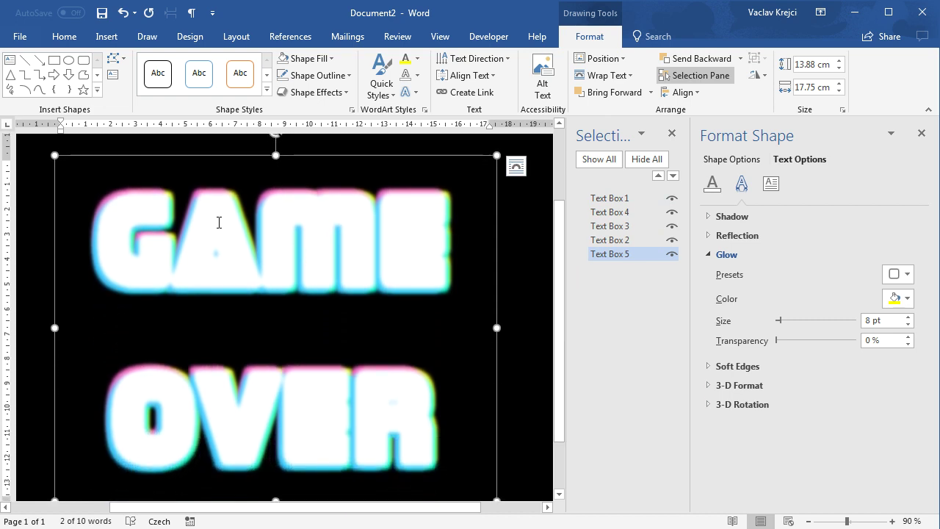
left_click(608, 198)
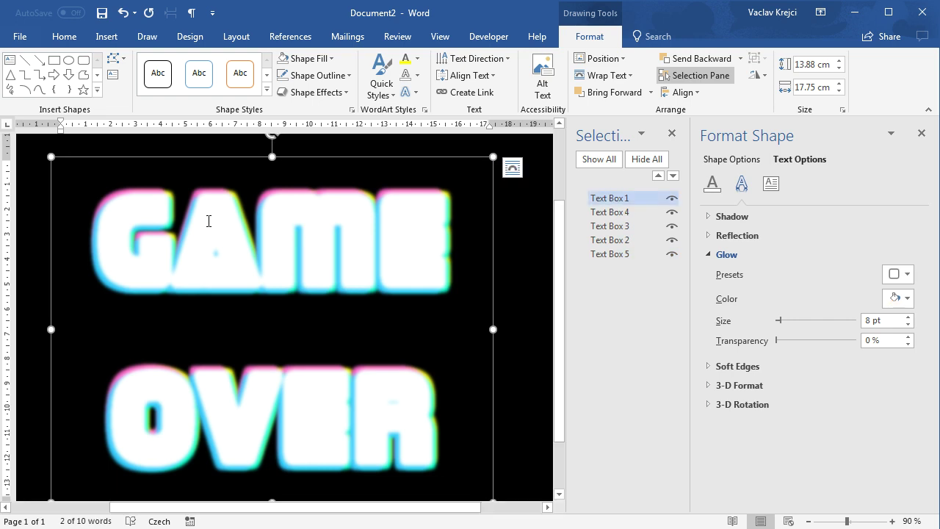
left_click(840, 323)
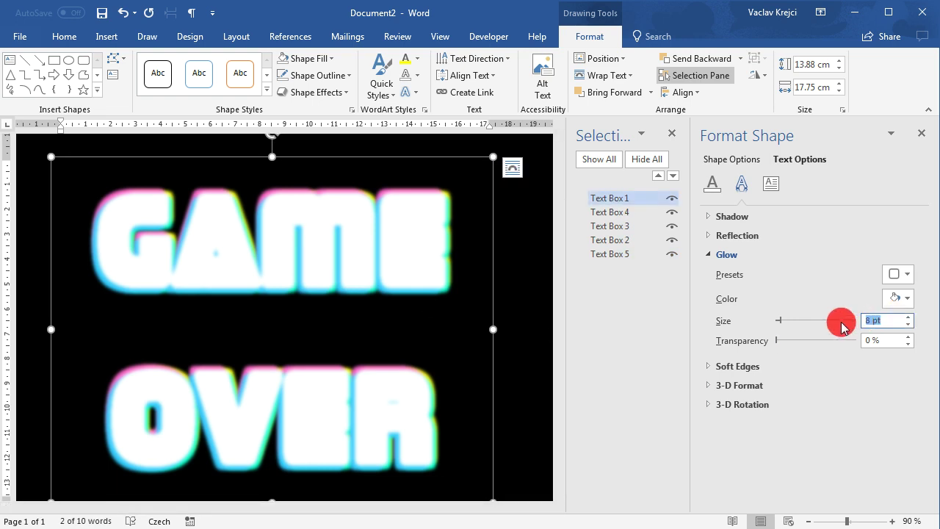
type("5")
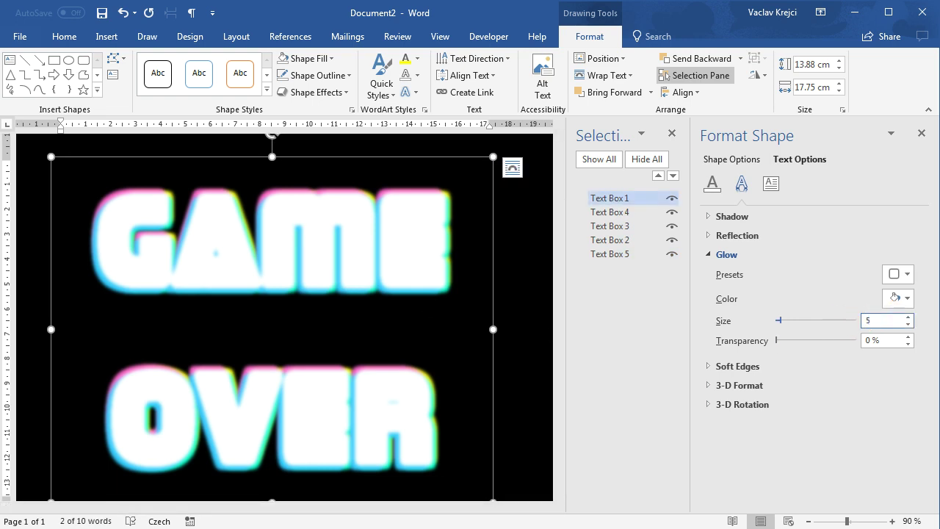
key("Return")
left_click(837, 322)
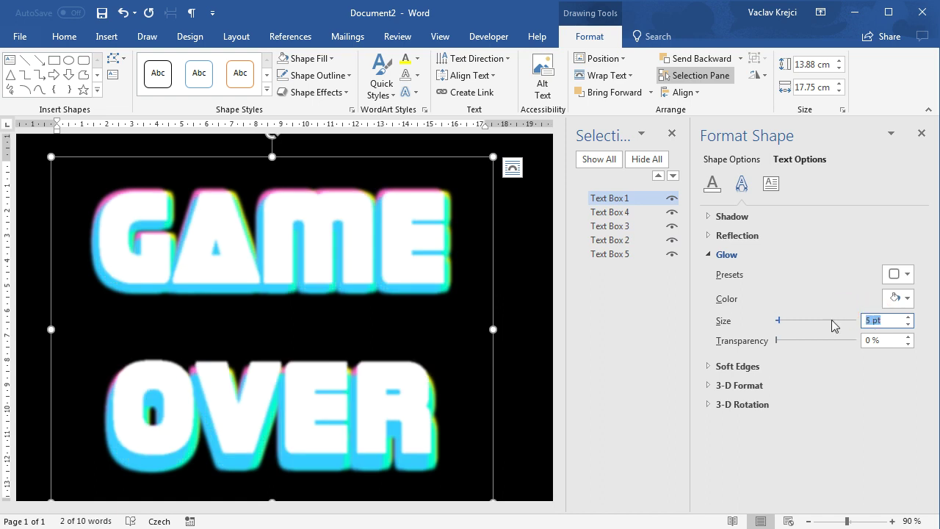
type("5")
key("Return")
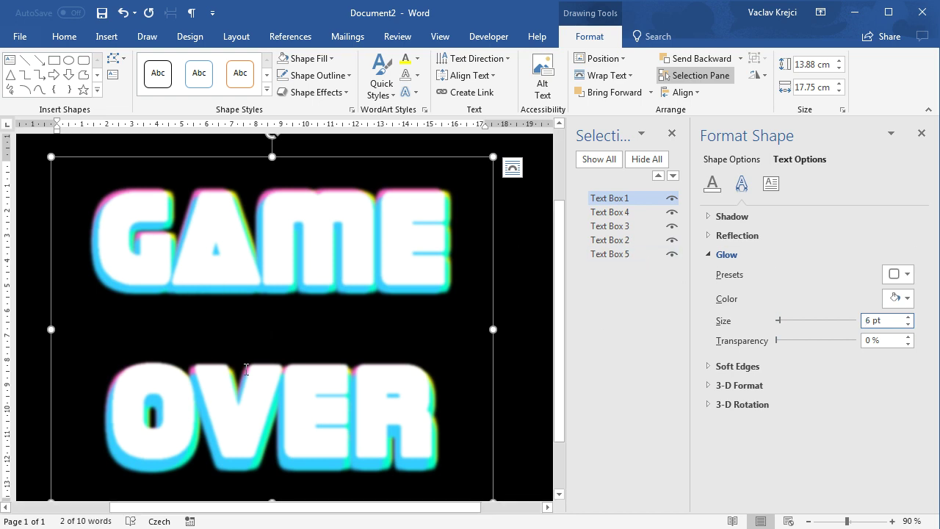
triple_click(866, 321)
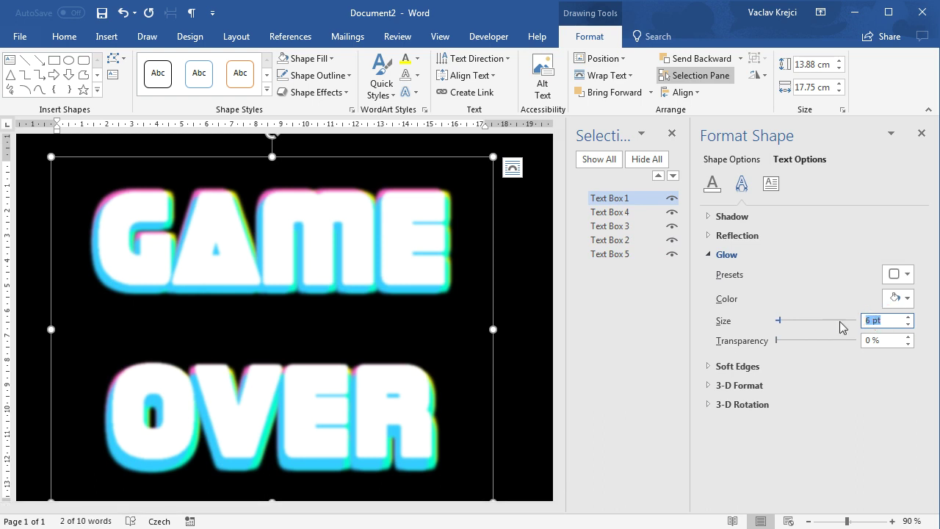
type("7")
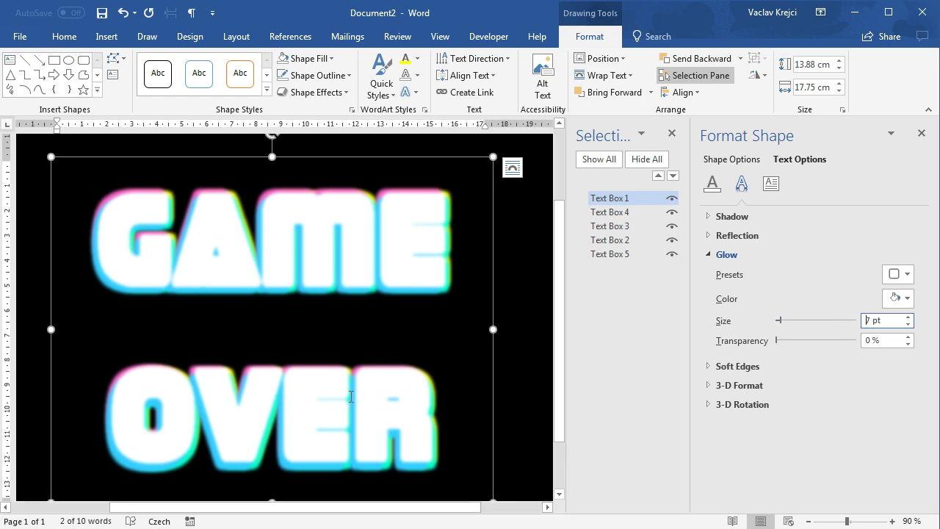
key("Down")
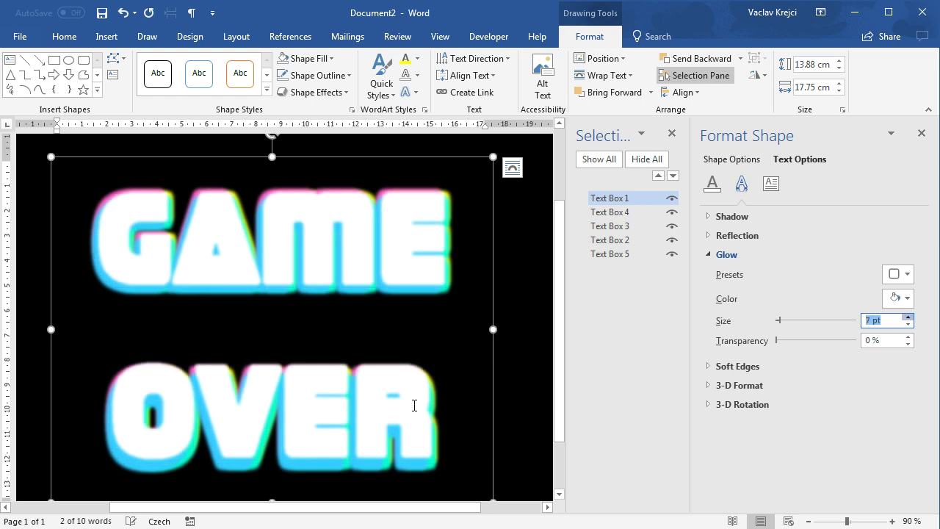
left_click(362, 158)
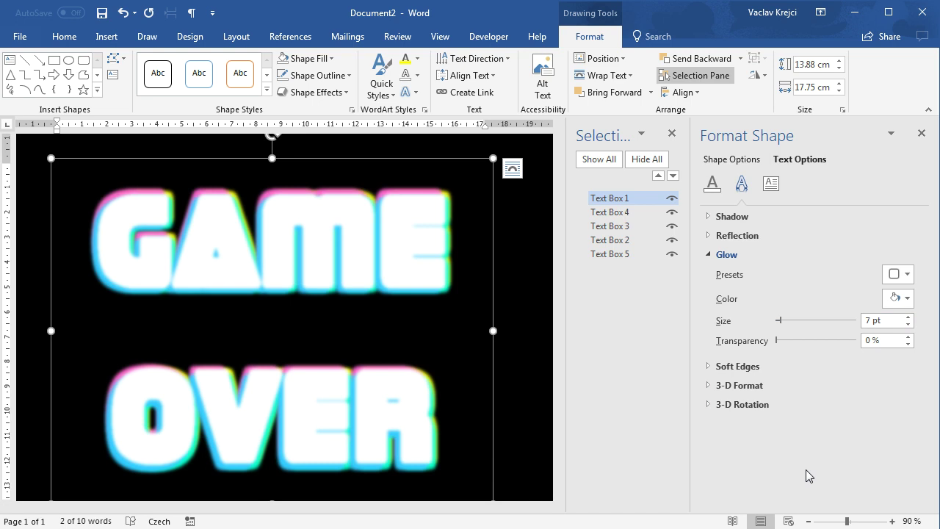
Close Format Shape and hide Text Boxes 1, 4, 3, 2 and 5 in the Selection Pane
left_click(921, 135)
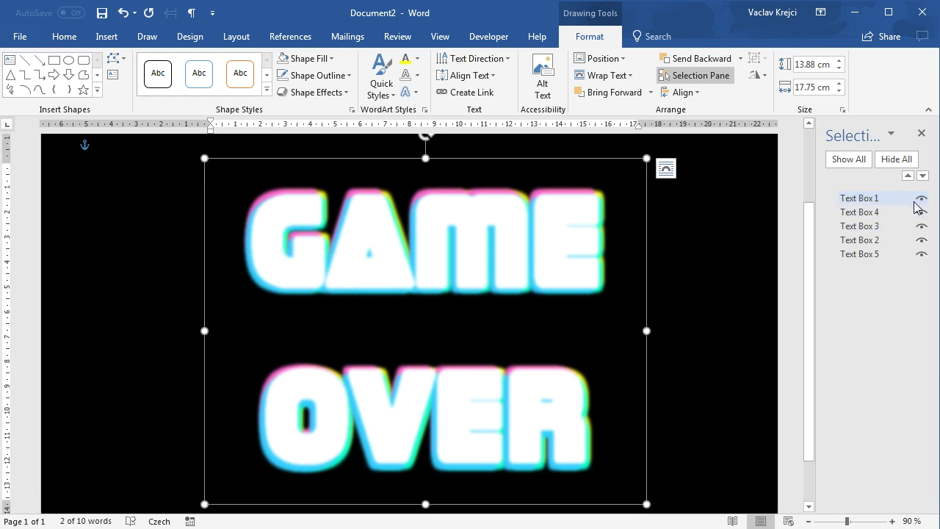
left_click(922, 198)
left_click(921, 212)
left_click(922, 226)
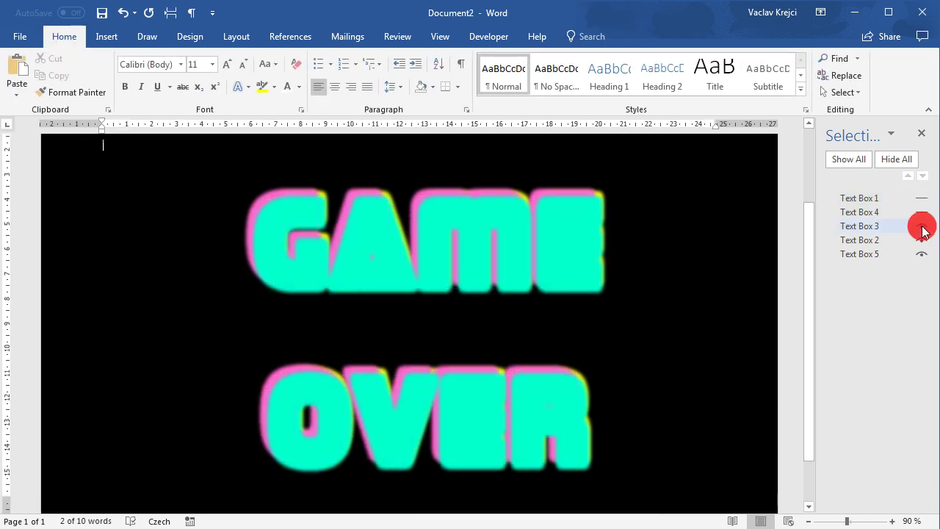
left_click(921, 239)
left_click(921, 253)
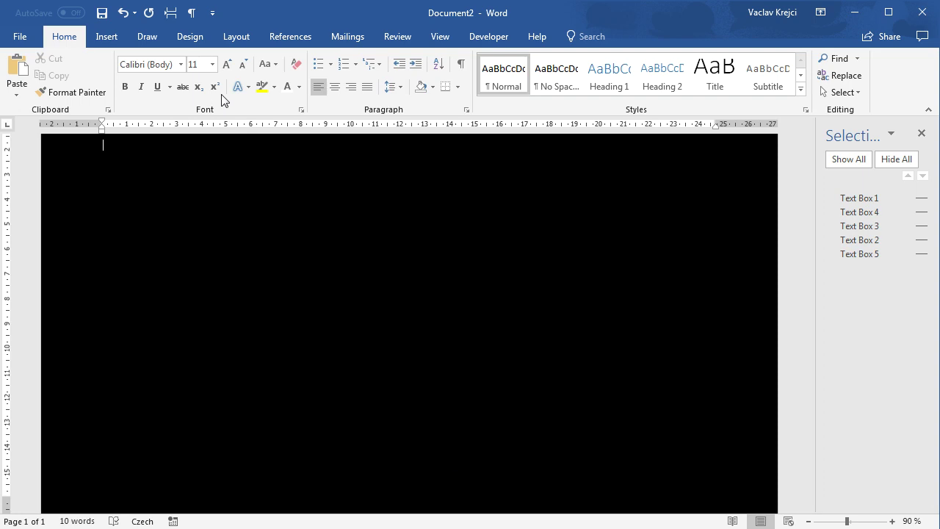
Change the page colour from black to grey
left_click(190, 36)
left_click(861, 82)
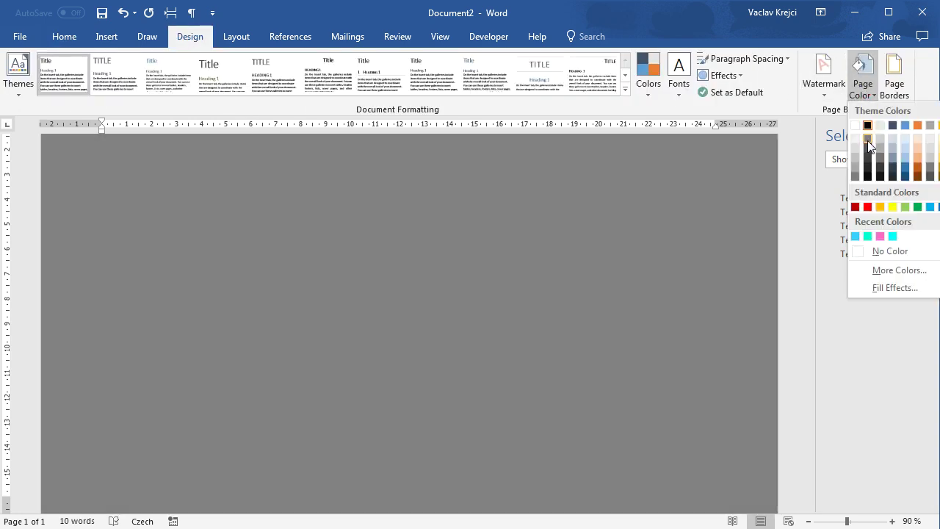
left_click(867, 144)
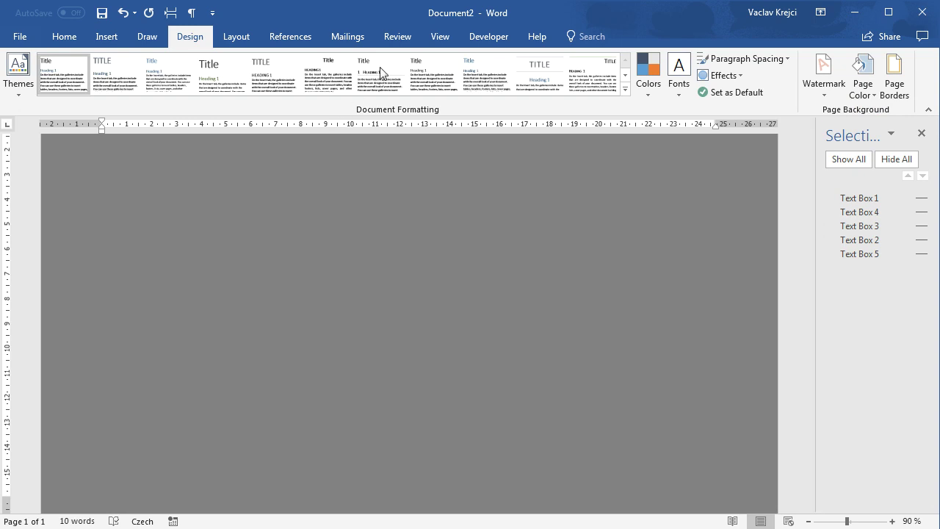
Turn on page gridlines and zoom in
left_click(440, 36)
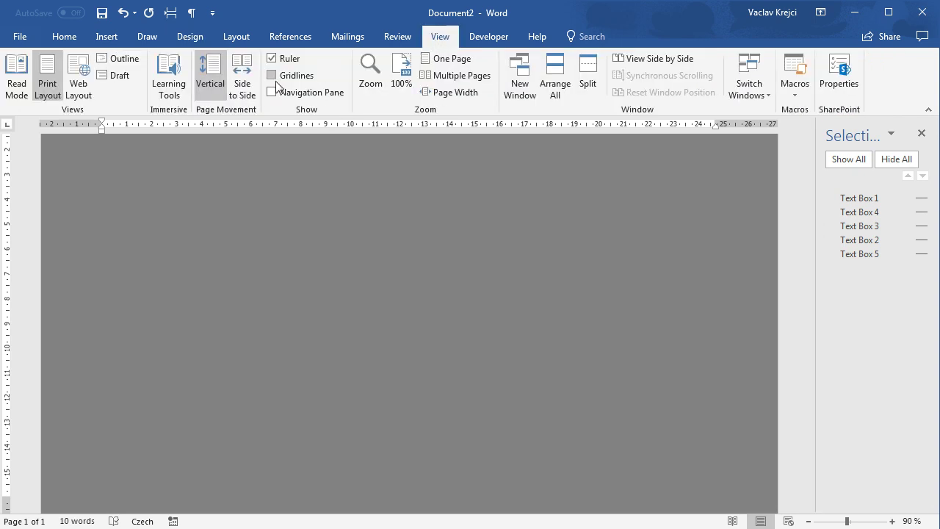
left_click(284, 81)
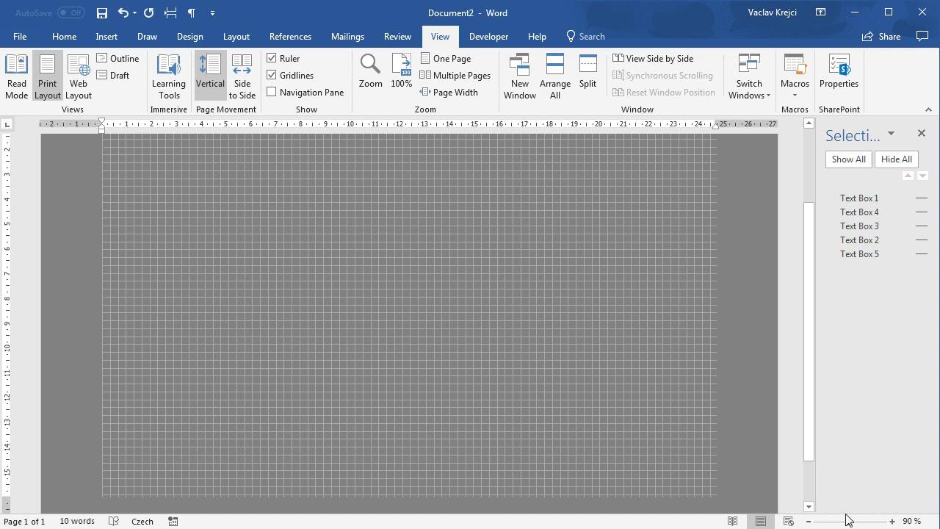
left_click_drag(845, 519, 866, 521)
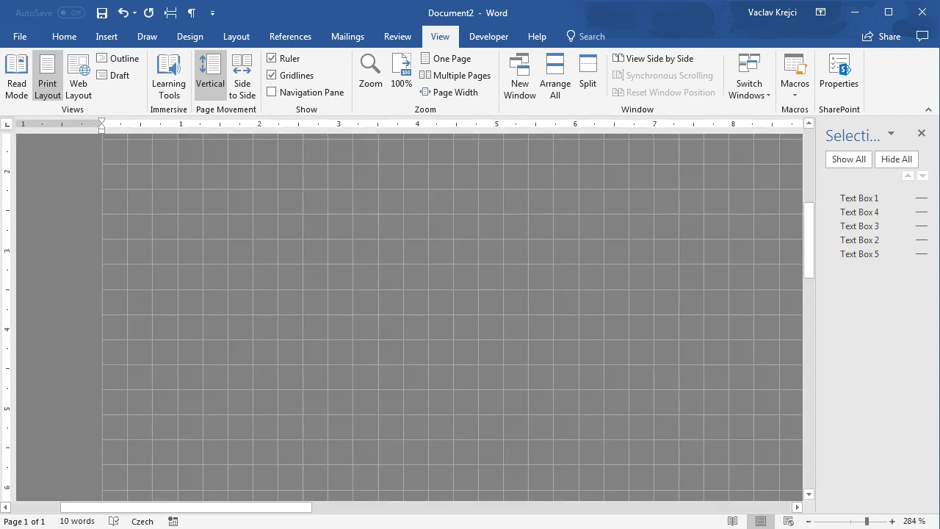
Draw a long thin rectangle across the upper page with black fill and no outline
left_click(106, 41)
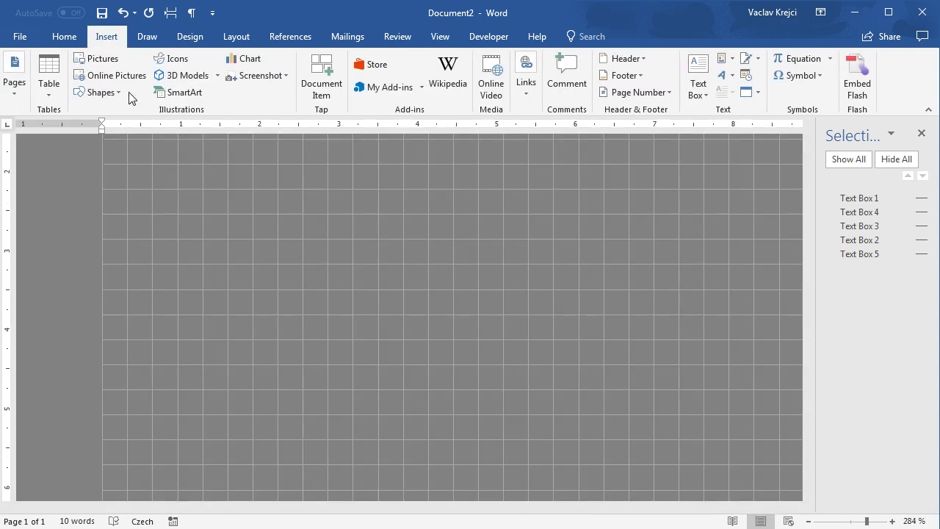
left_click(114, 94)
left_click(116, 129)
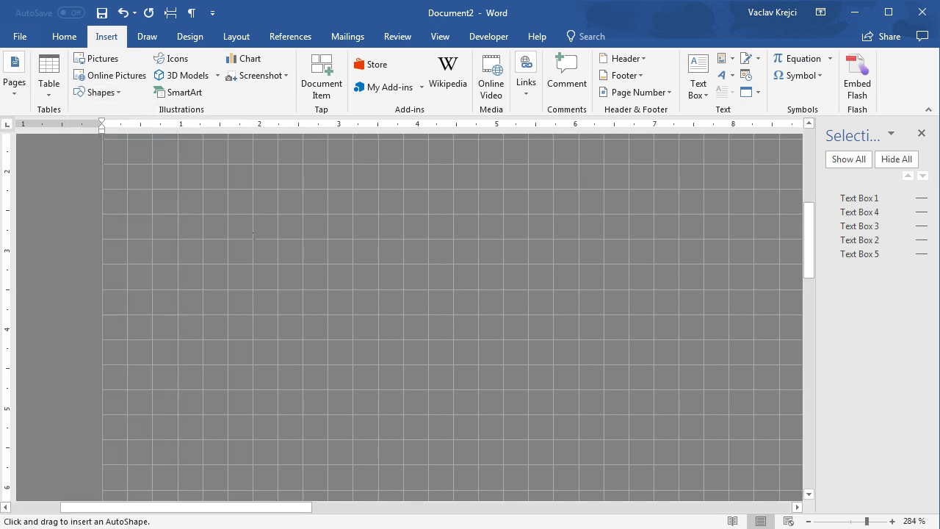
left_click_drag(252, 235, 624, 237)
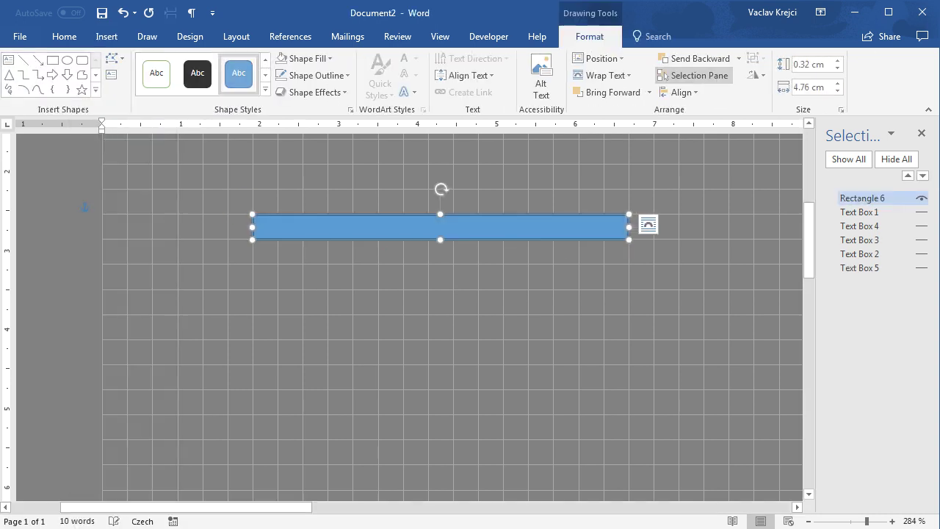
left_click(304, 58)
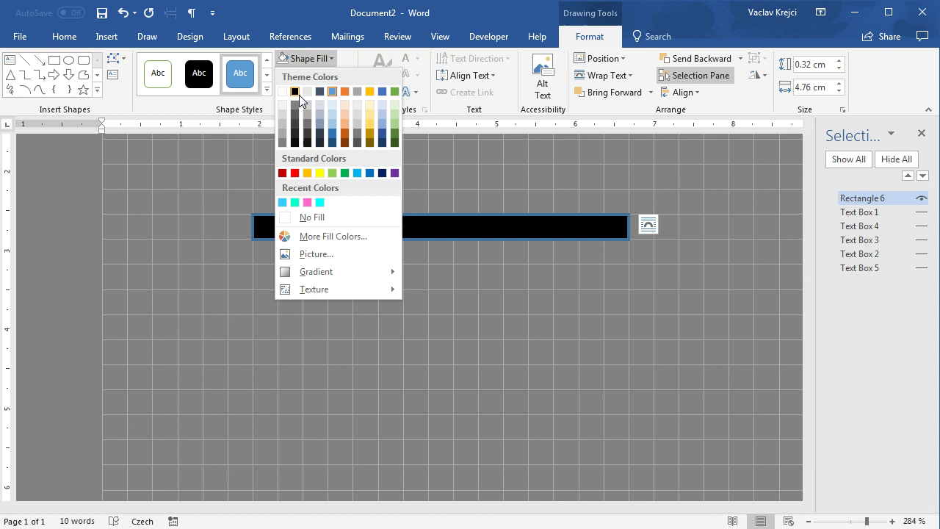
left_click(296, 92)
left_click(316, 75)
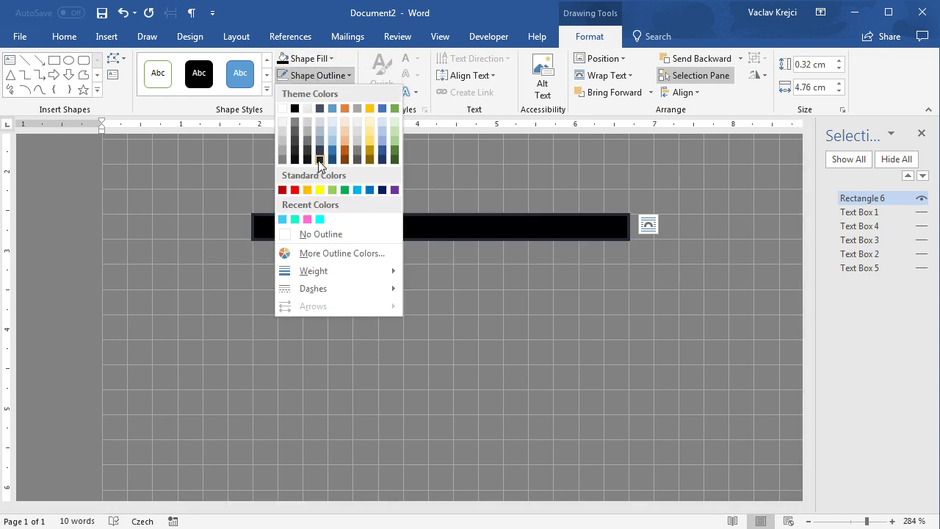
left_click(320, 235)
Duplicate the black bar, place the copy directly beneath it, and set the copy to No Fill
key("ctrl+c")
key("ctrl+v")
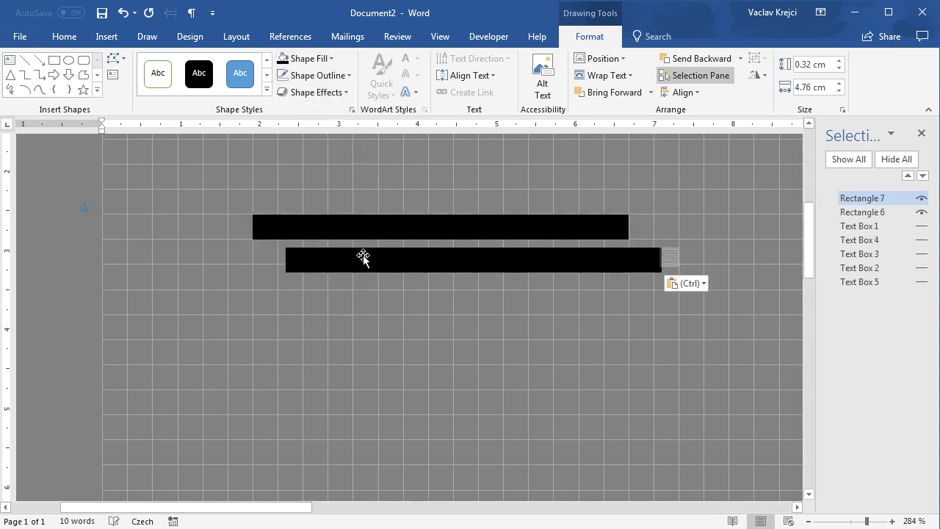
left_click_drag(368, 251, 334, 246)
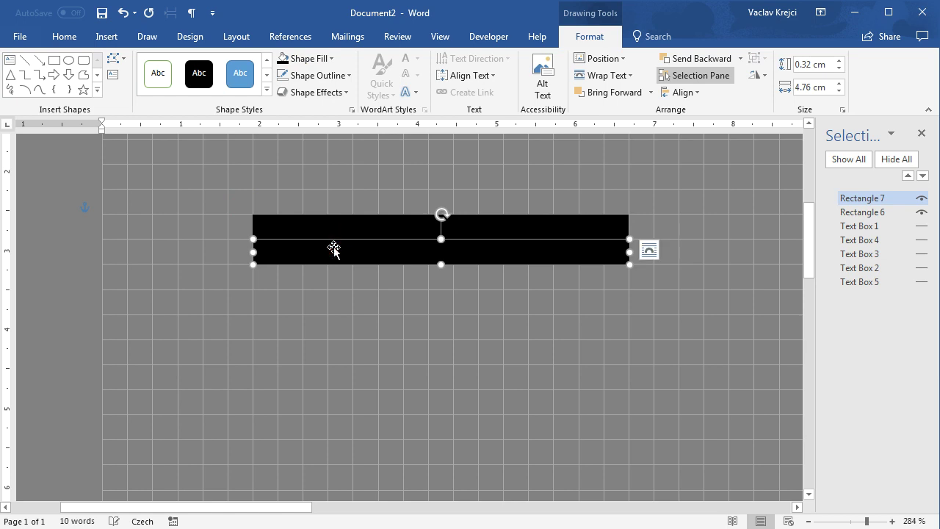
left_click(312, 59)
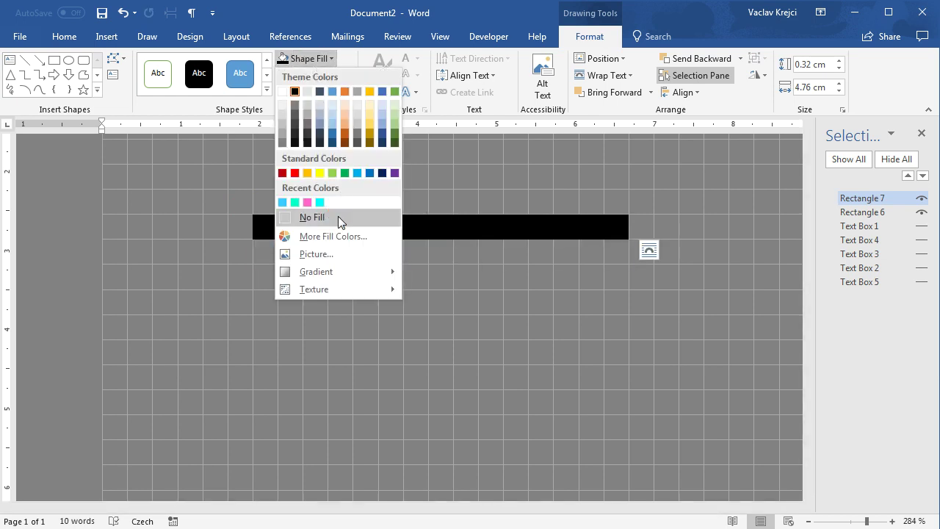
left_click(339, 217)
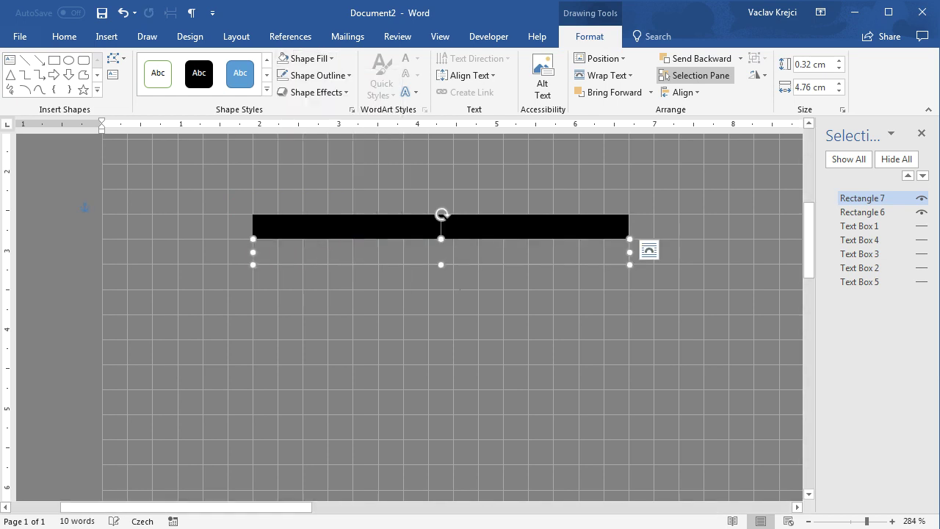
Select the black bar and its unfilled copy together and copy both to the clipboard
left_click(398, 231, "shift")
left_click(64, 39)
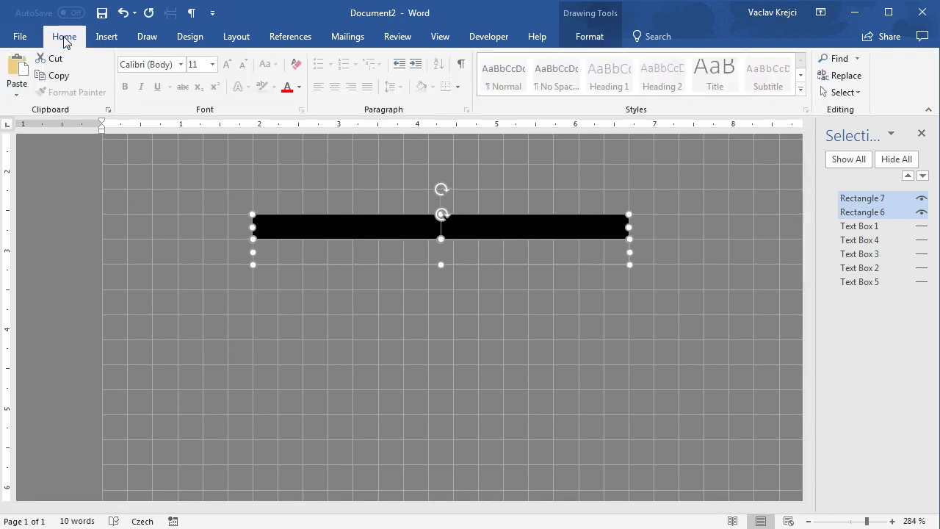
left_click(58, 77)
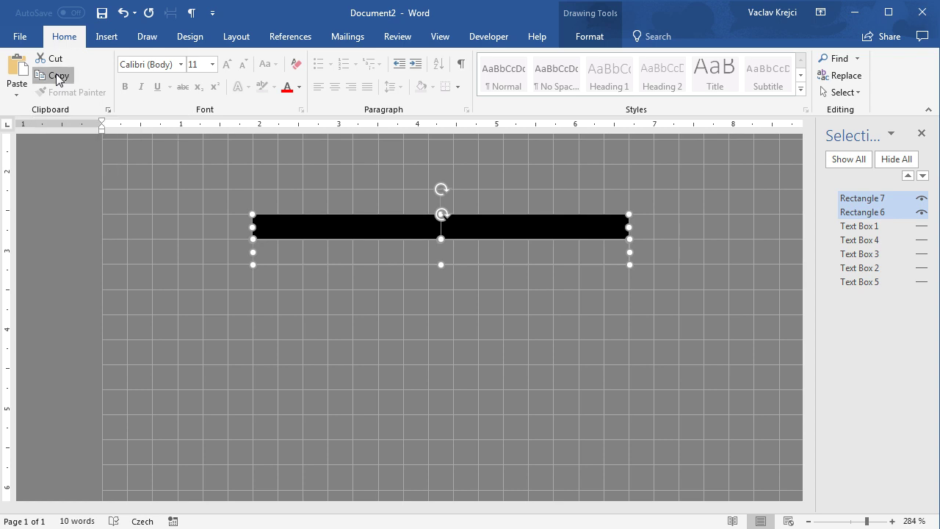
left_click_drag(867, 520, 848, 522)
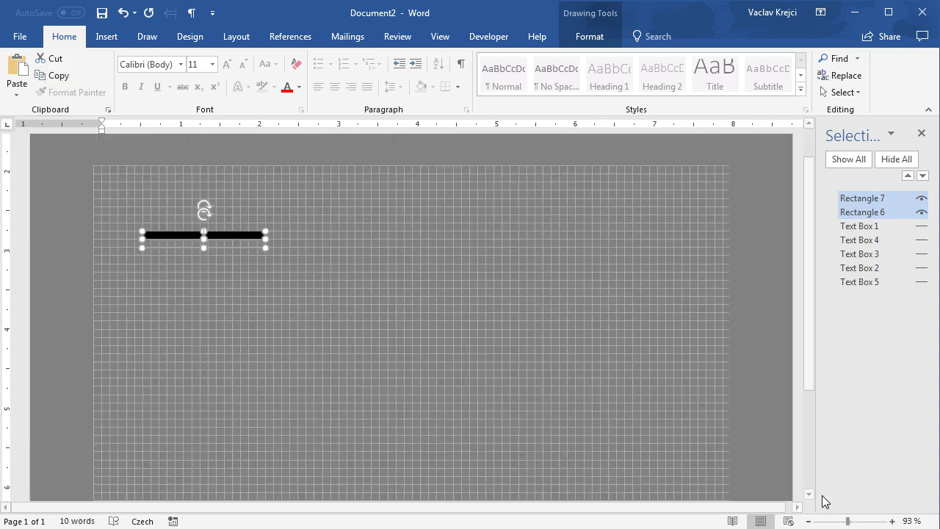
Hide both bars, draw a 10.16 × 17.78 cm rectangle over most of the page, and open Format Shape
left_click(917, 212)
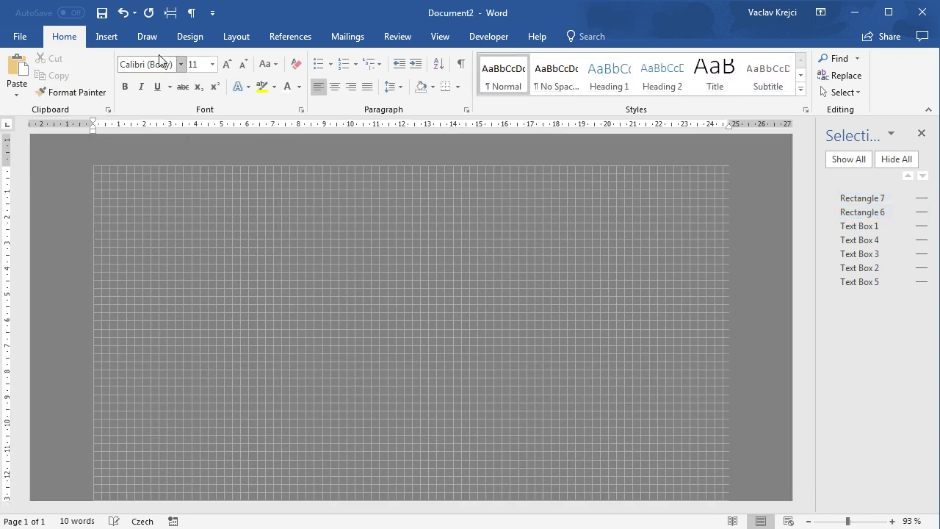
left_click(110, 37)
left_click(108, 93)
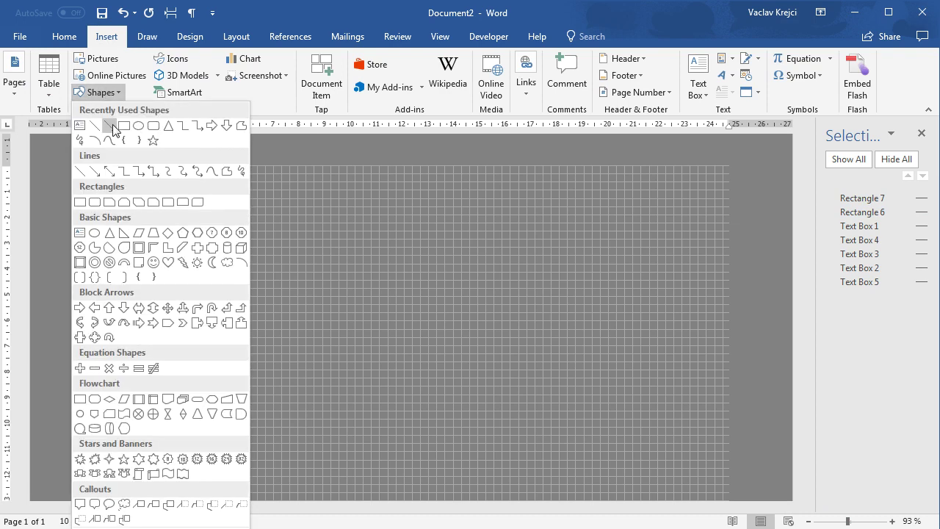
left_click(117, 124)
left_click_drag(160, 191, 617, 451)
right_click(472, 307)
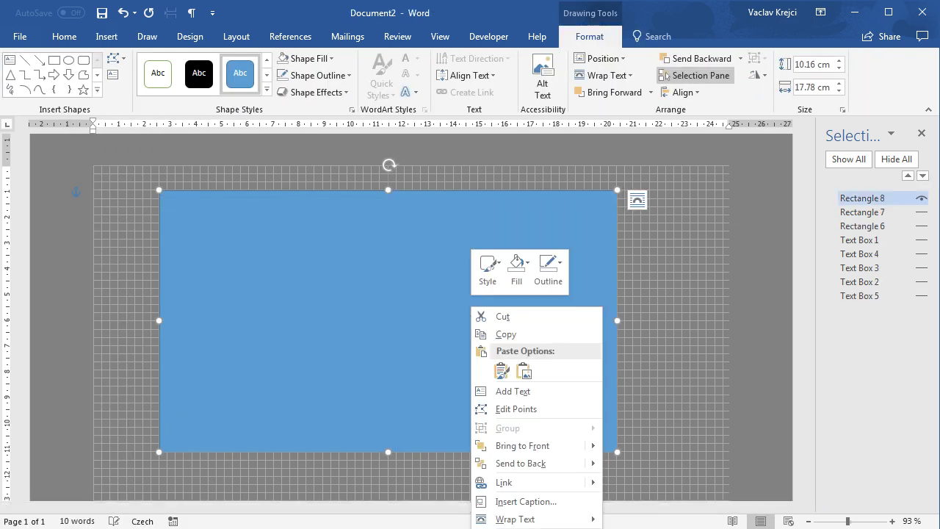
left_click(505, 485)
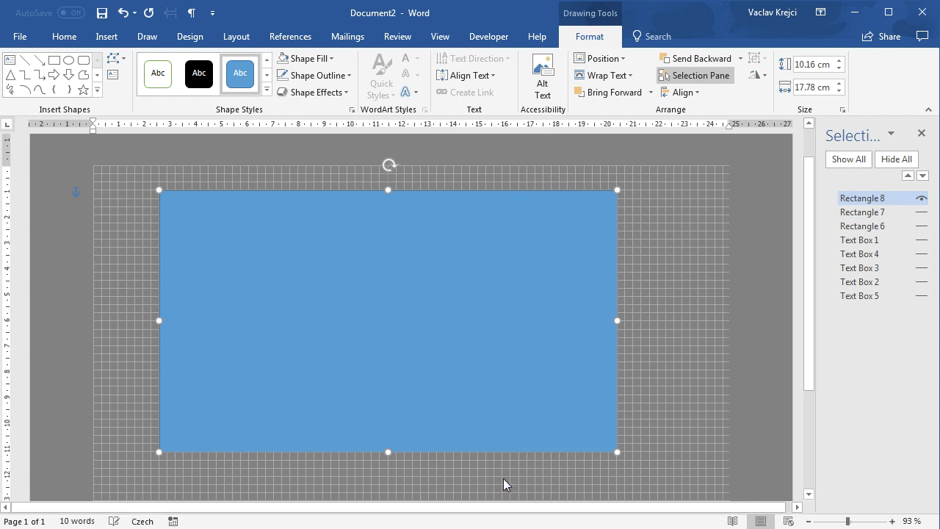
Give the large rectangle no outline and a picture fill from the clipboard bars
left_click(727, 213)
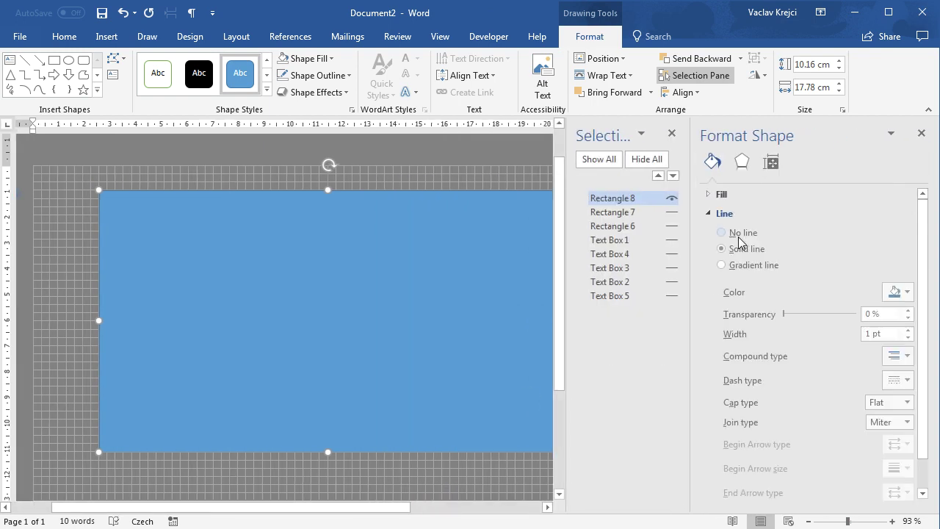
left_click(738, 237)
left_click(721, 194)
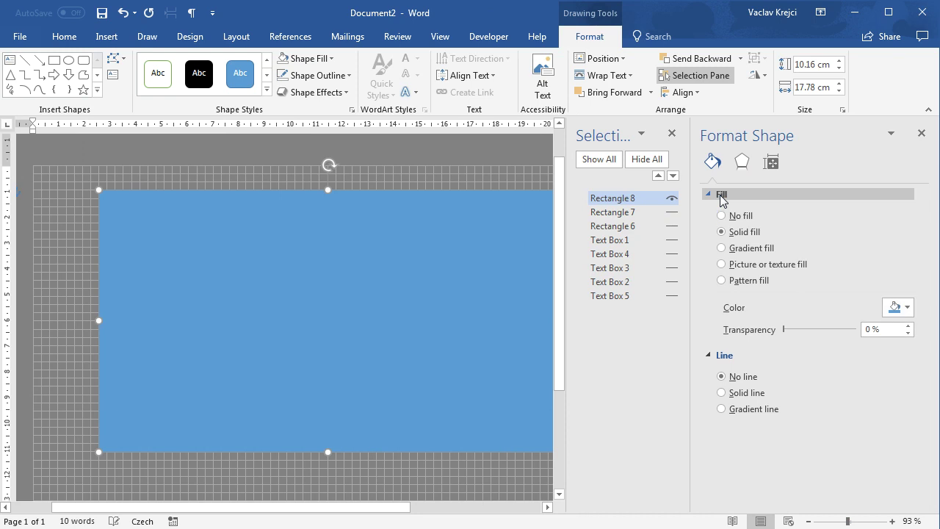
left_click(756, 266)
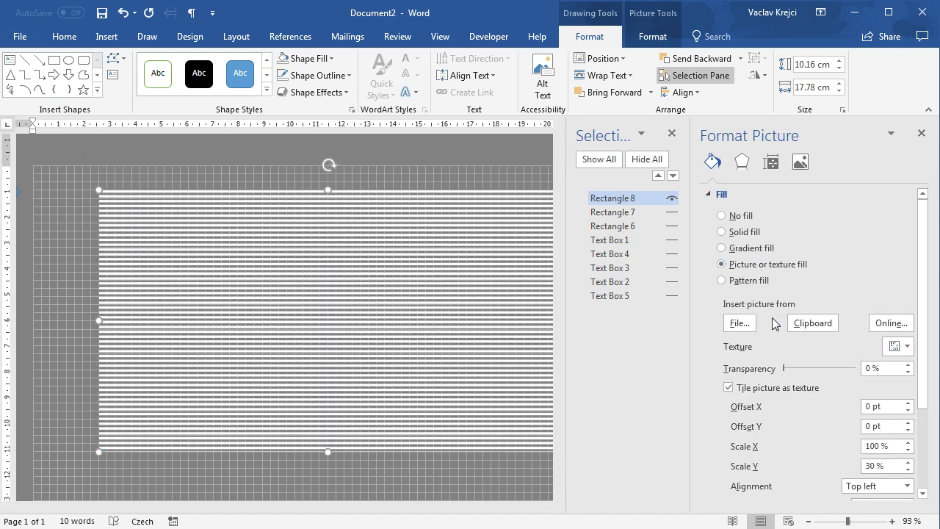
left_click(803, 324)
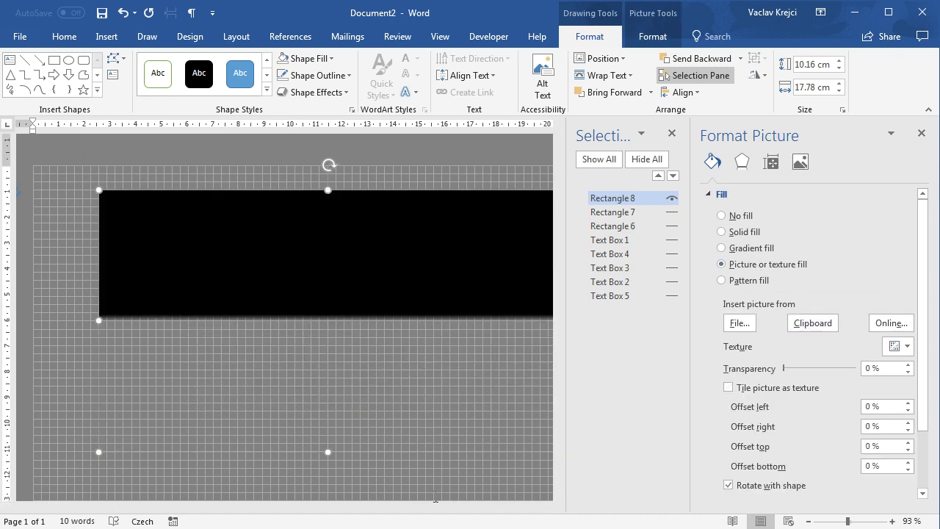
left_click_drag(321, 514, 342, 511)
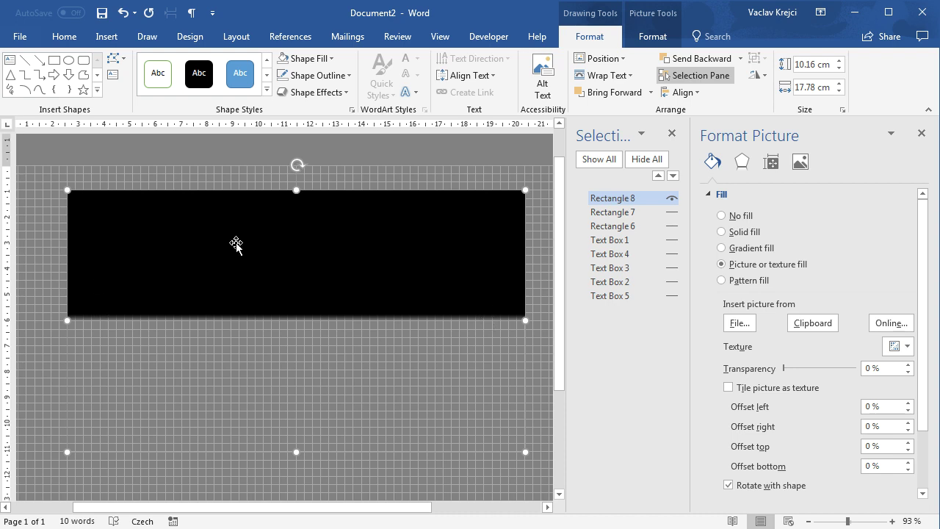
Tile the bars picture as a texture with a 30% vertical scale
left_click(746, 391)
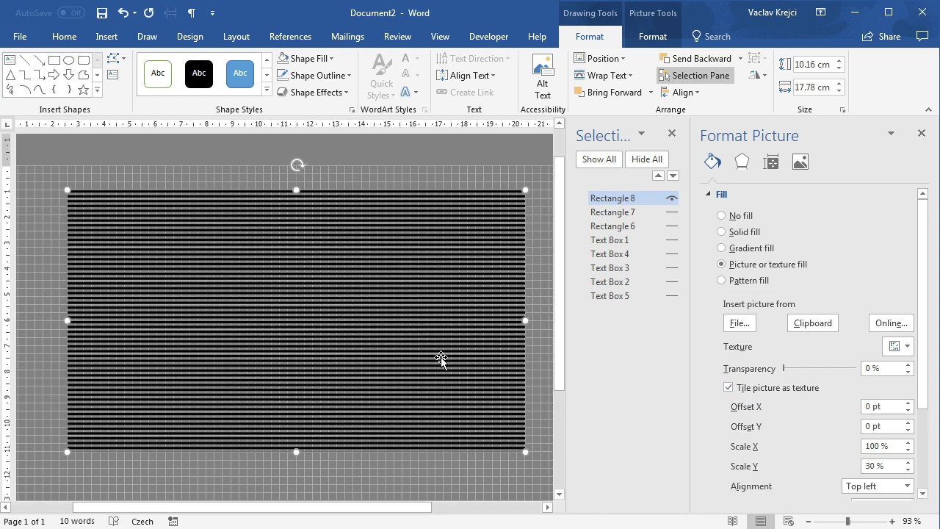
left_click(881, 465)
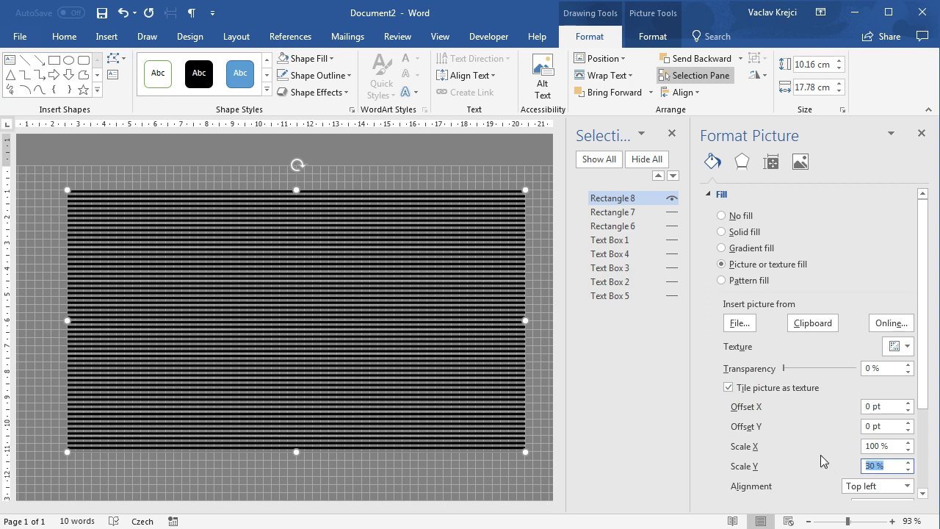
type("100")
key("Return")
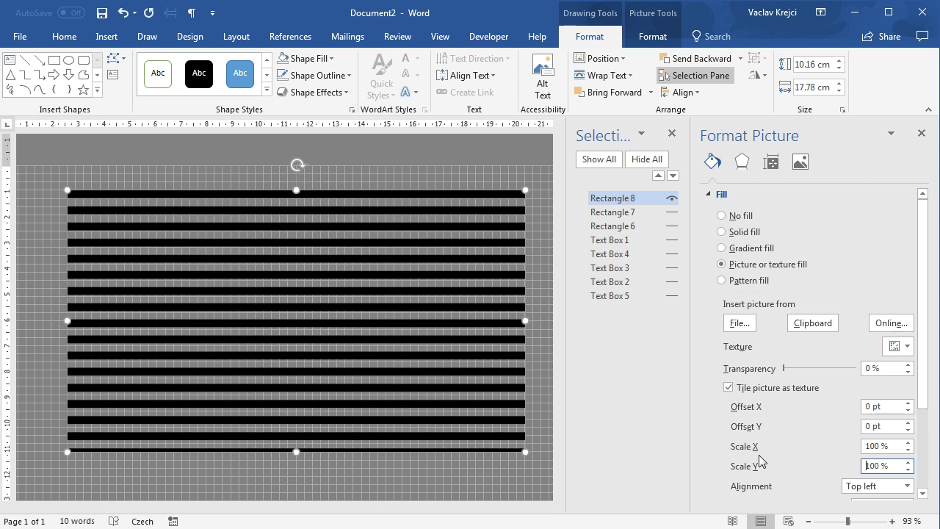
double_click(869, 467)
type("30")
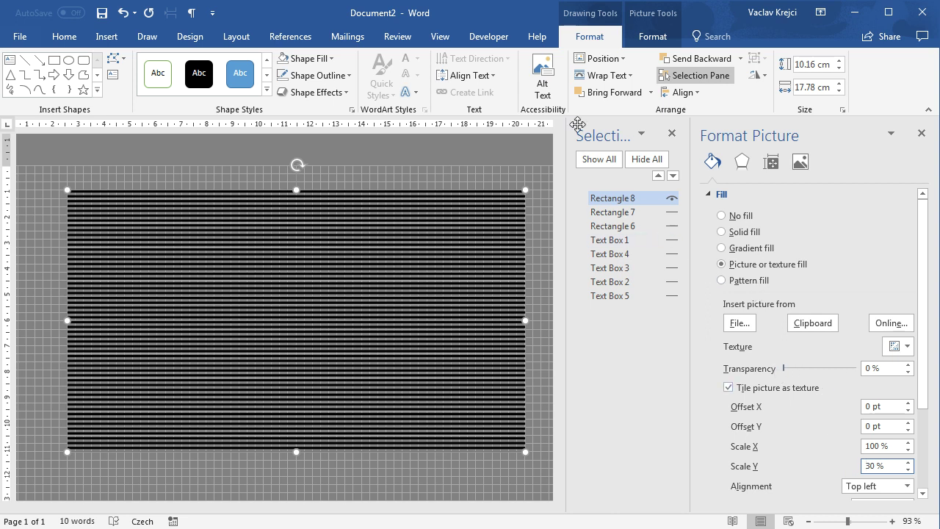
left_click(442, 36)
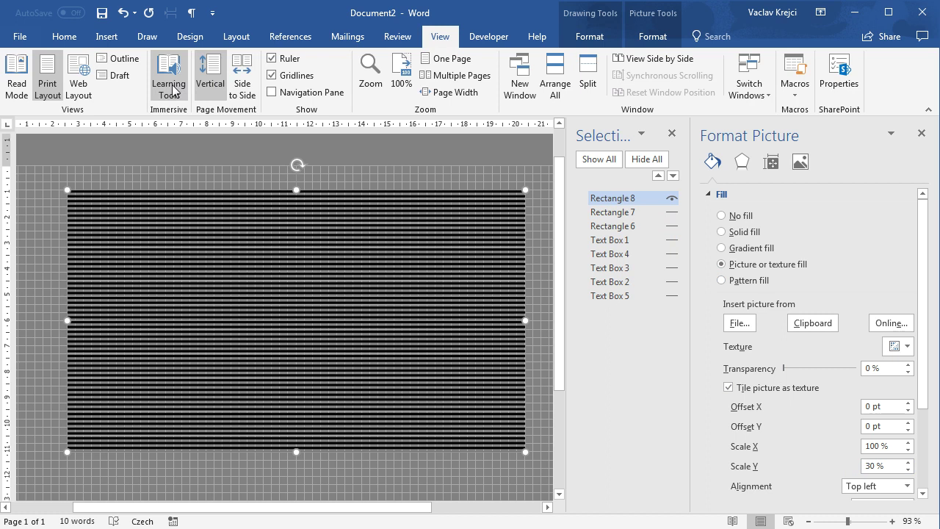
Turn off the page gridlines and set the page colour to black
left_click(294, 77)
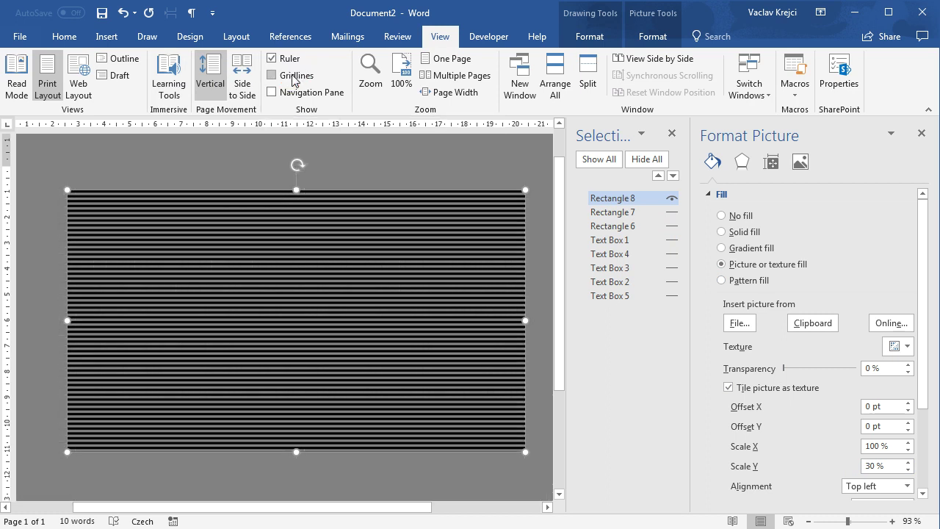
left_click(189, 36)
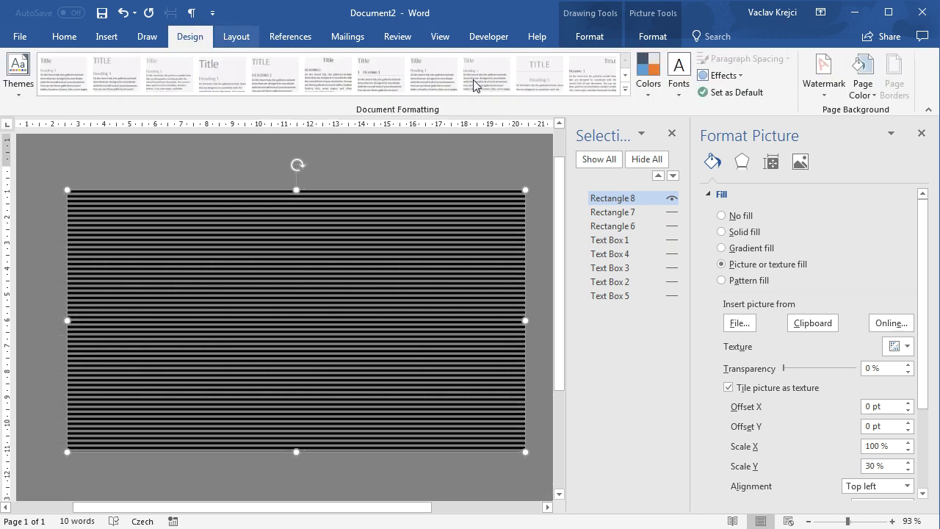
left_click(863, 79)
left_click(868, 125)
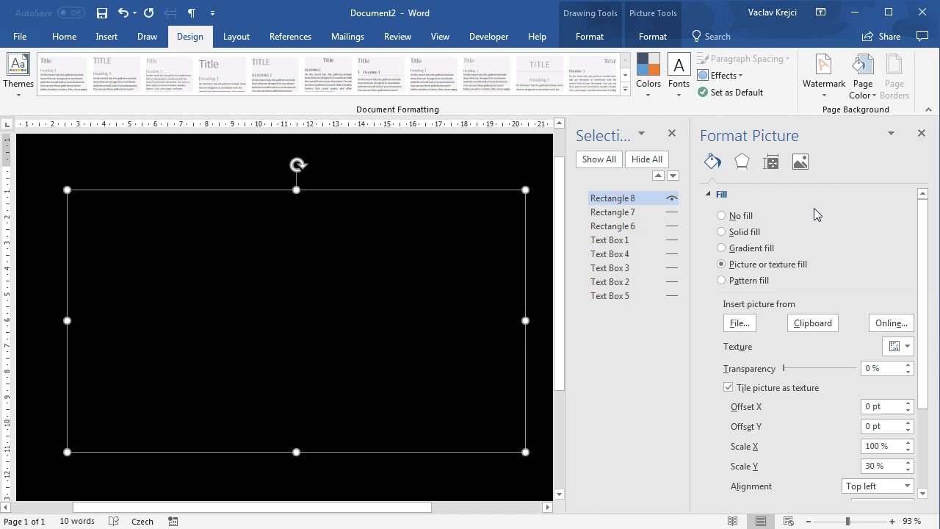
Make Text Boxes 1, 4, 3, 2 and 5 visible again in the Selection pane
left_click(671, 240)
left_click(671, 254)
left_click(671, 268)
left_click(671, 282)
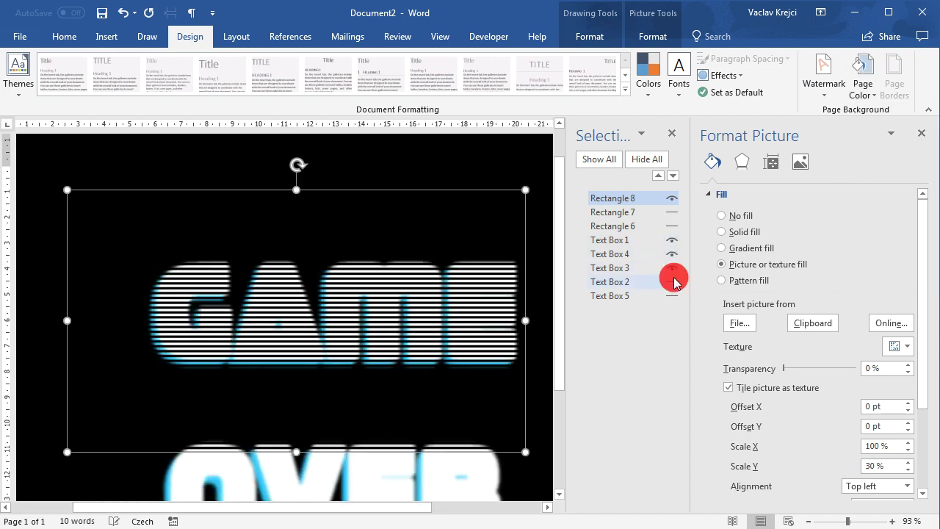
left_click(671, 296)
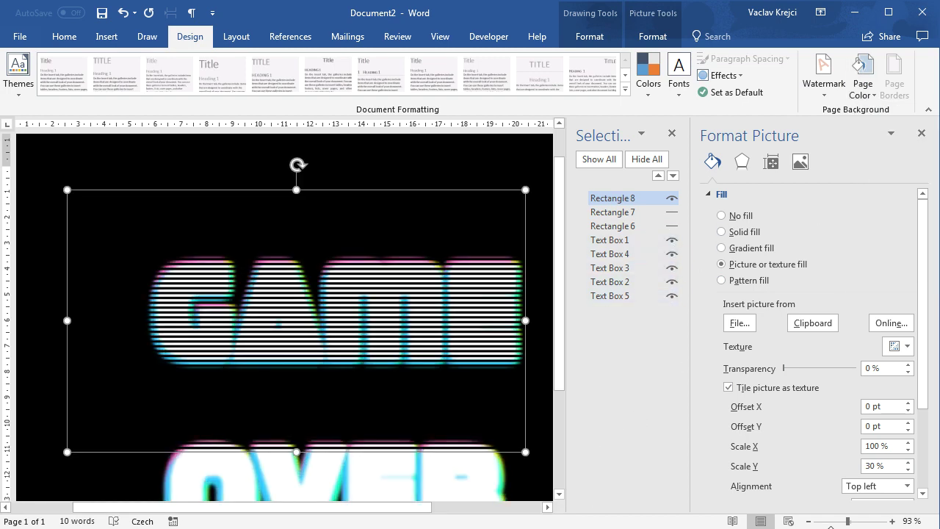
left_click_drag(562, 387, 582, 386)
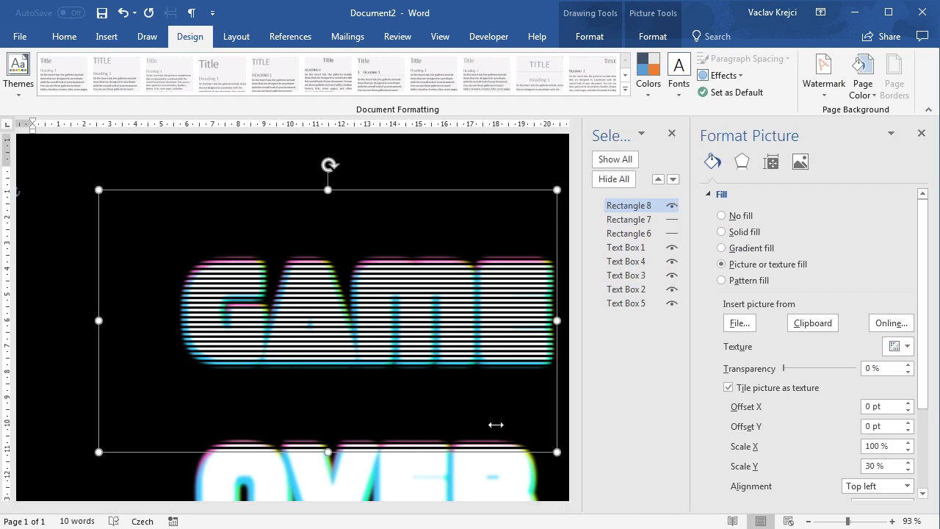
Stretch the striped rectangle over GAME OVER, make its fill 92% transparent, and move it behind Text Box 1
left_click_drag(577, 340, 574, 415)
left_click_drag(380, 509, 419, 510)
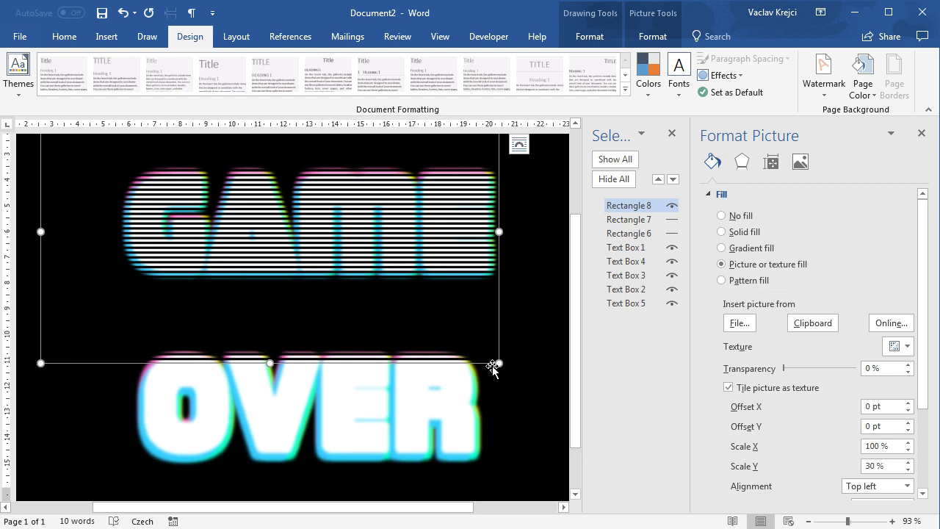
left_click_drag(497, 360, 522, 482)
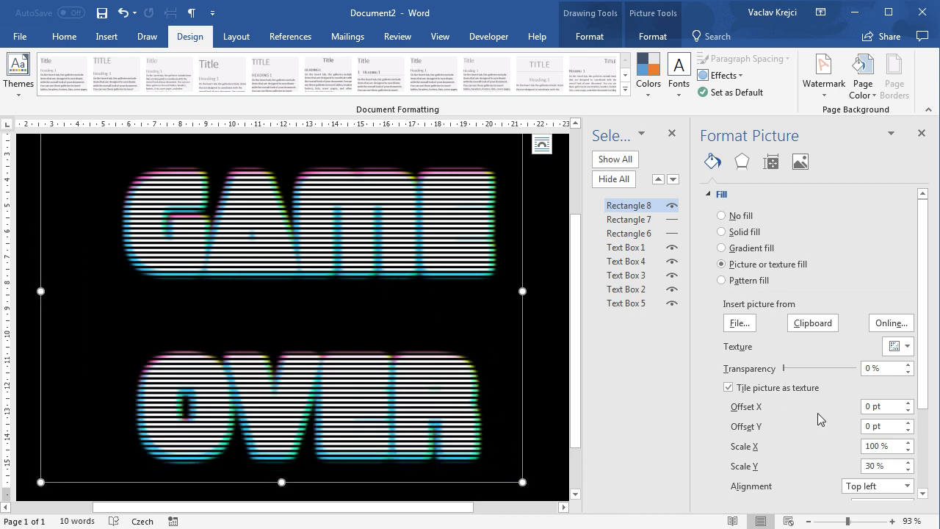
left_click_drag(784, 369, 853, 369)
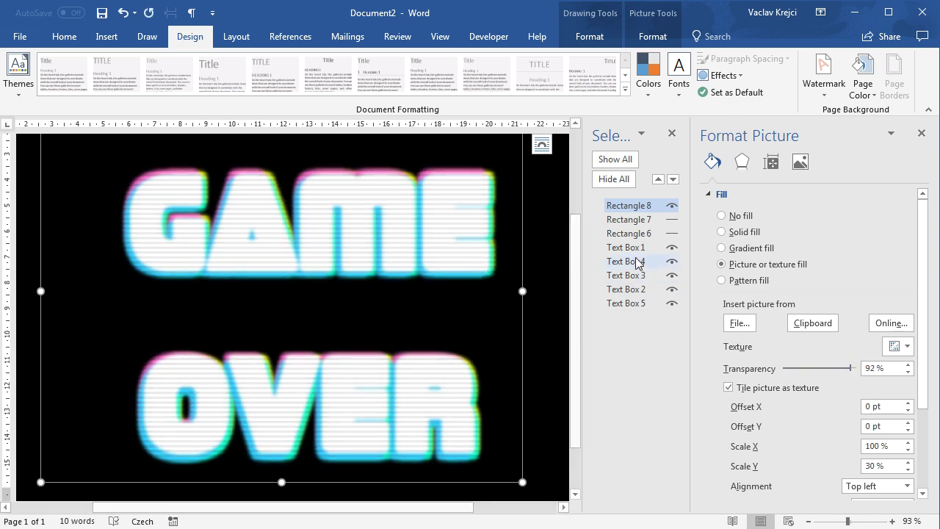
left_click_drag(628, 209, 629, 255)
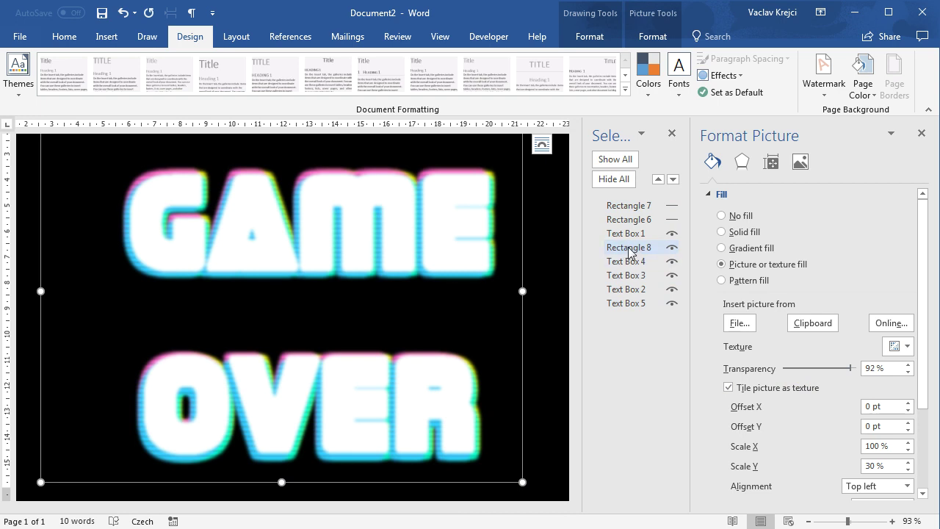
Set the stripe picture's fill transparency back to 0%
left_click(798, 163)
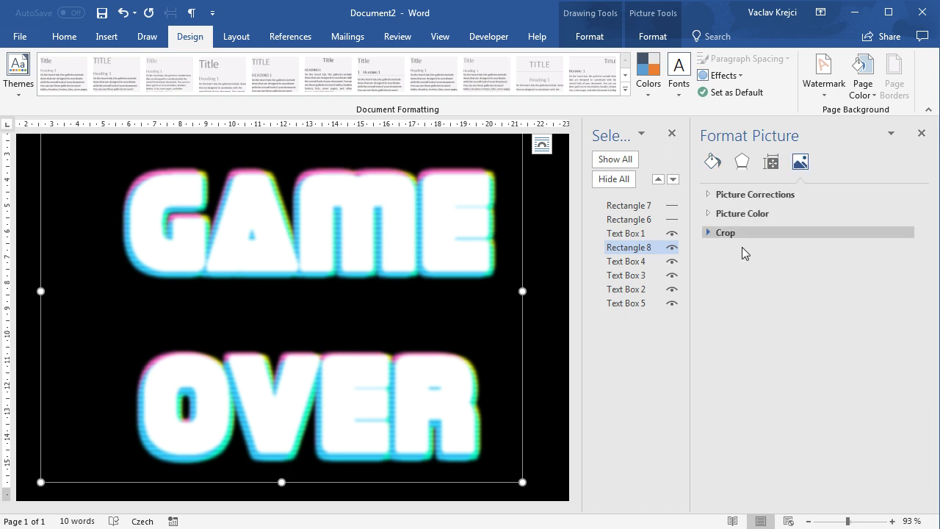
left_click(742, 166)
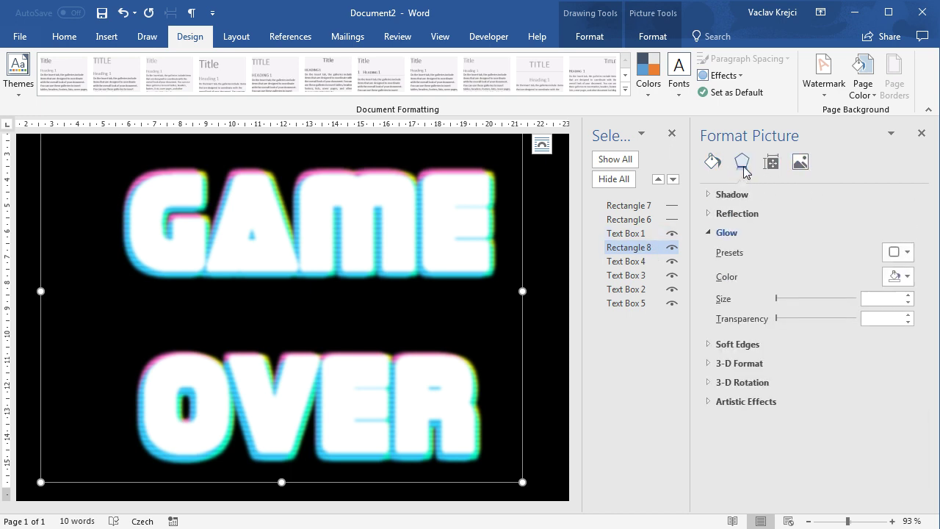
left_click(712, 163)
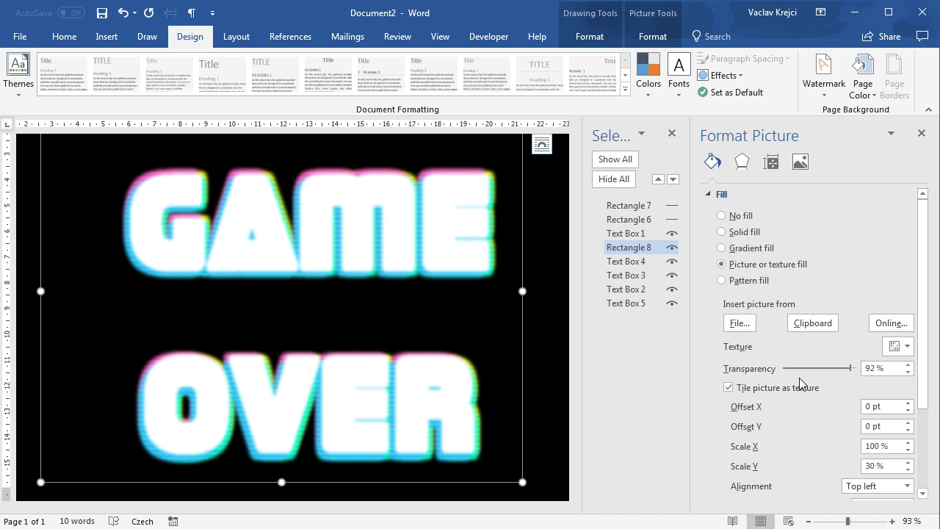
left_click_drag(853, 369, 723, 371)
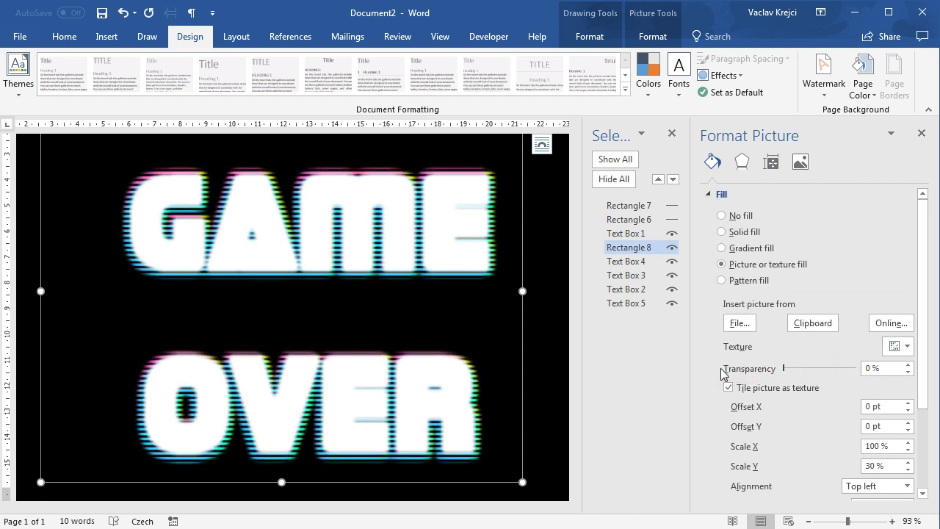
Raise the stripe picture's brightness to 100% under Picture Corrections
left_click(799, 162)
left_click(763, 194)
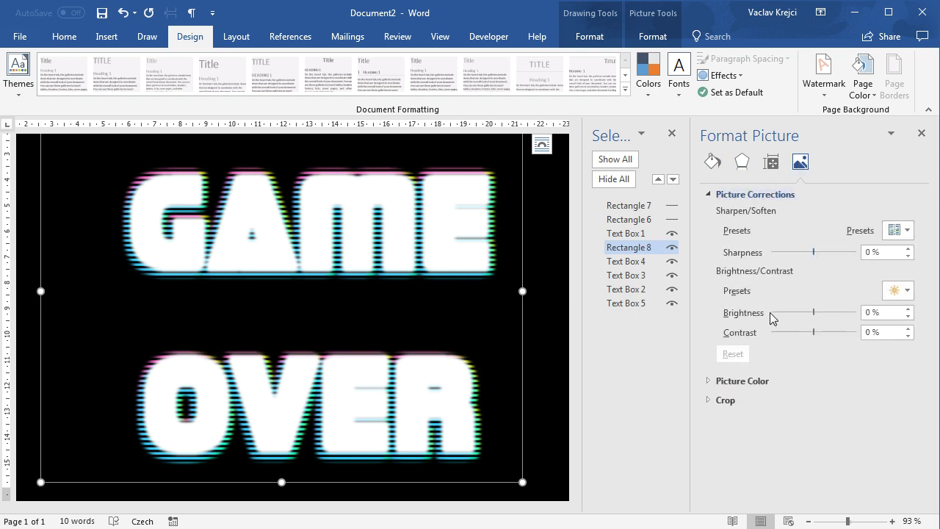
left_click_drag(813, 312, 869, 314)
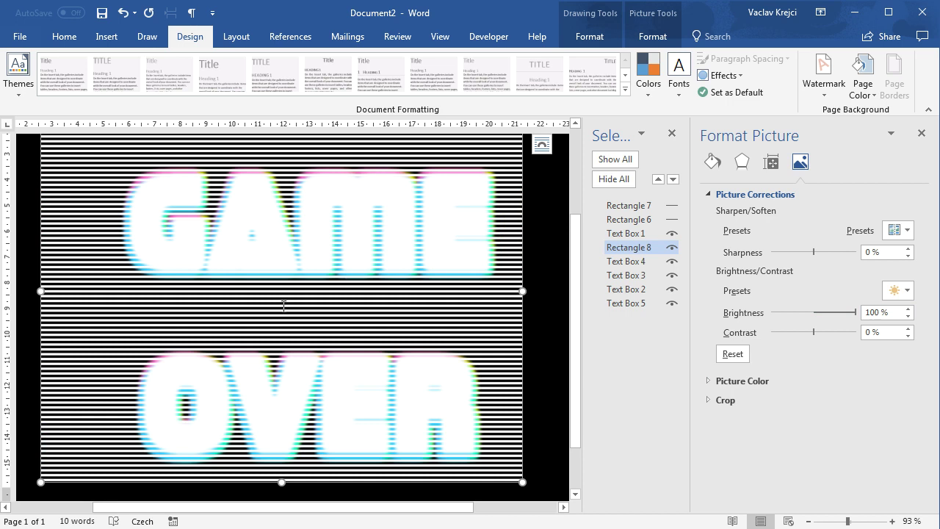
Move the stripe rectangle to the page's top-left and resize it to cover the whole page
left_click(832, 524)
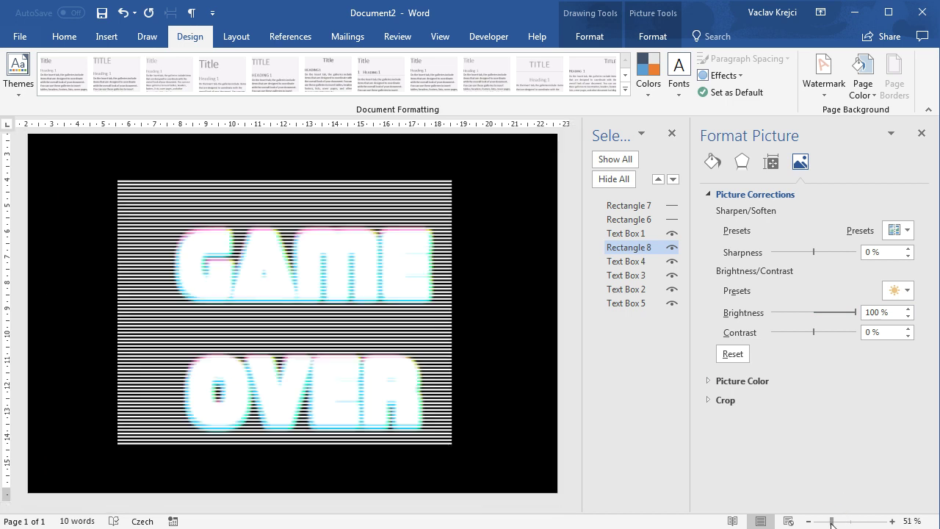
left_click_drag(220, 237, 143, 182)
left_click_drag(350, 386, 503, 470)
left_click(858, 522)
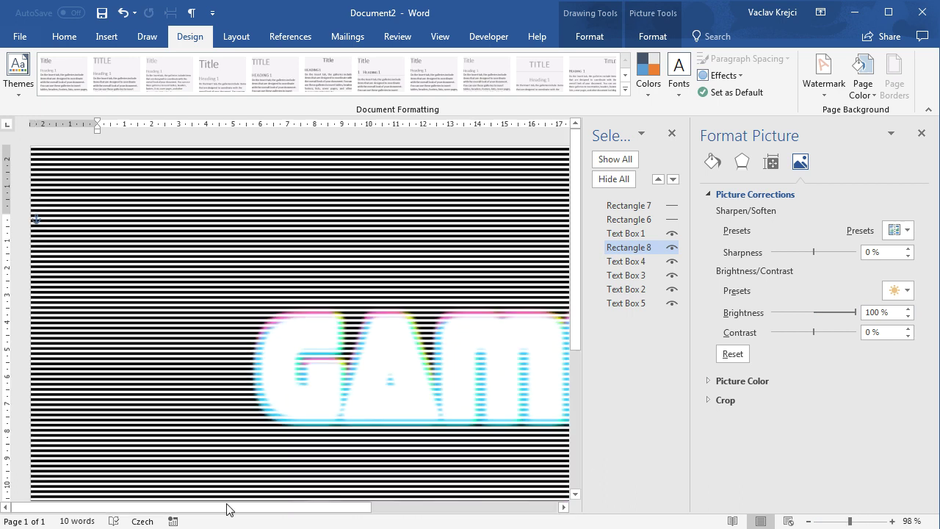
left_click_drag(274, 512, 396, 511)
left_click_drag(575, 335, 572, 405)
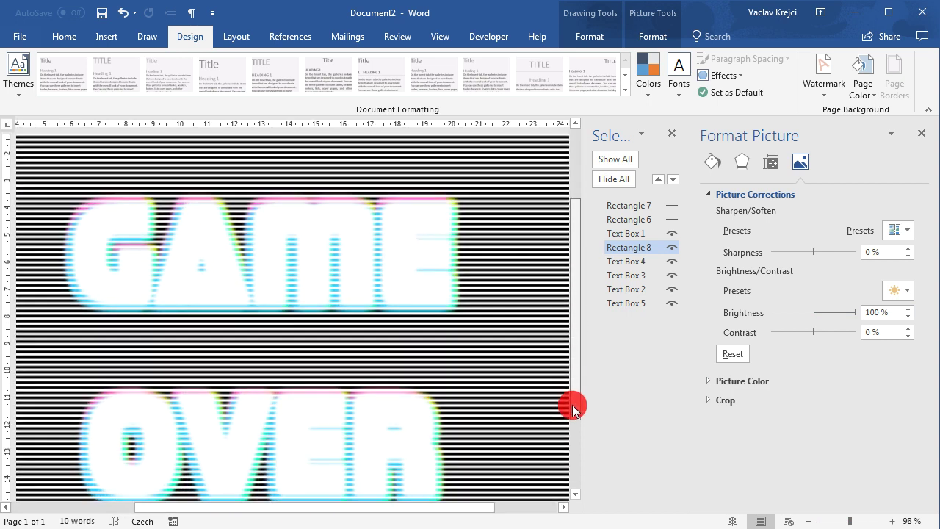
Fade the stripes to 90% fill transparency and close the Format Picture and Selection panes
left_click(712, 163)
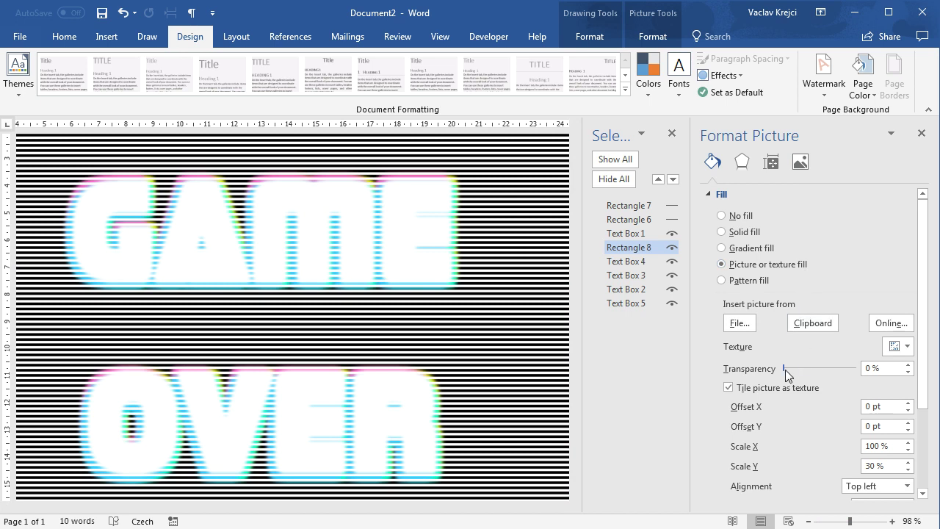
left_click_drag(784, 370, 849, 369)
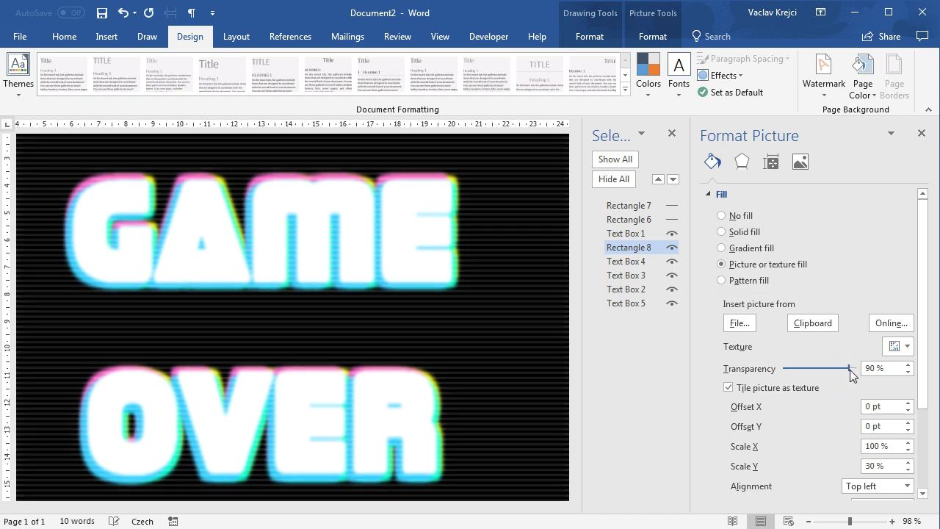
left_click(922, 135)
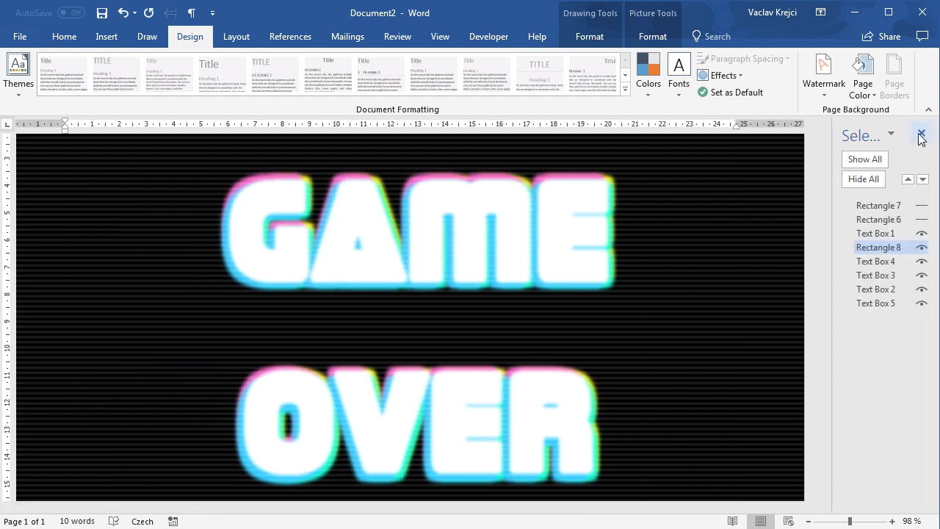
left_click(920, 133)
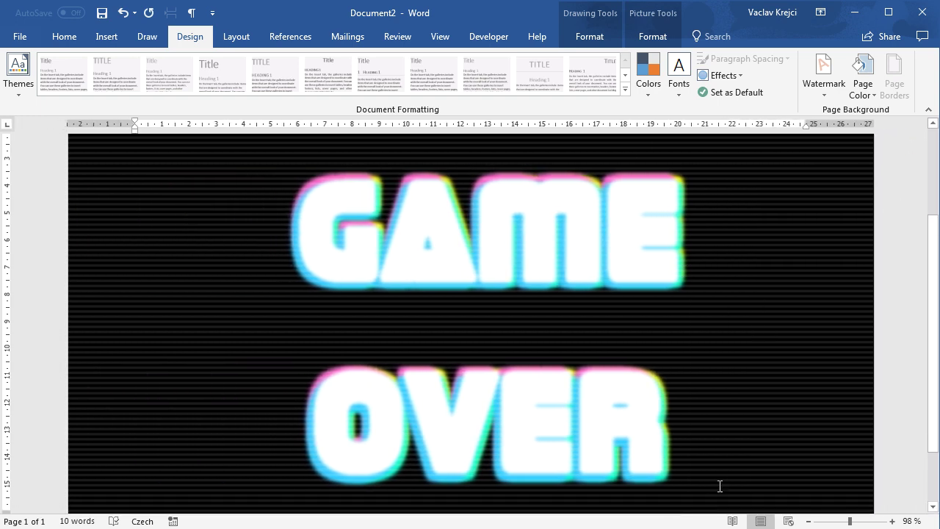